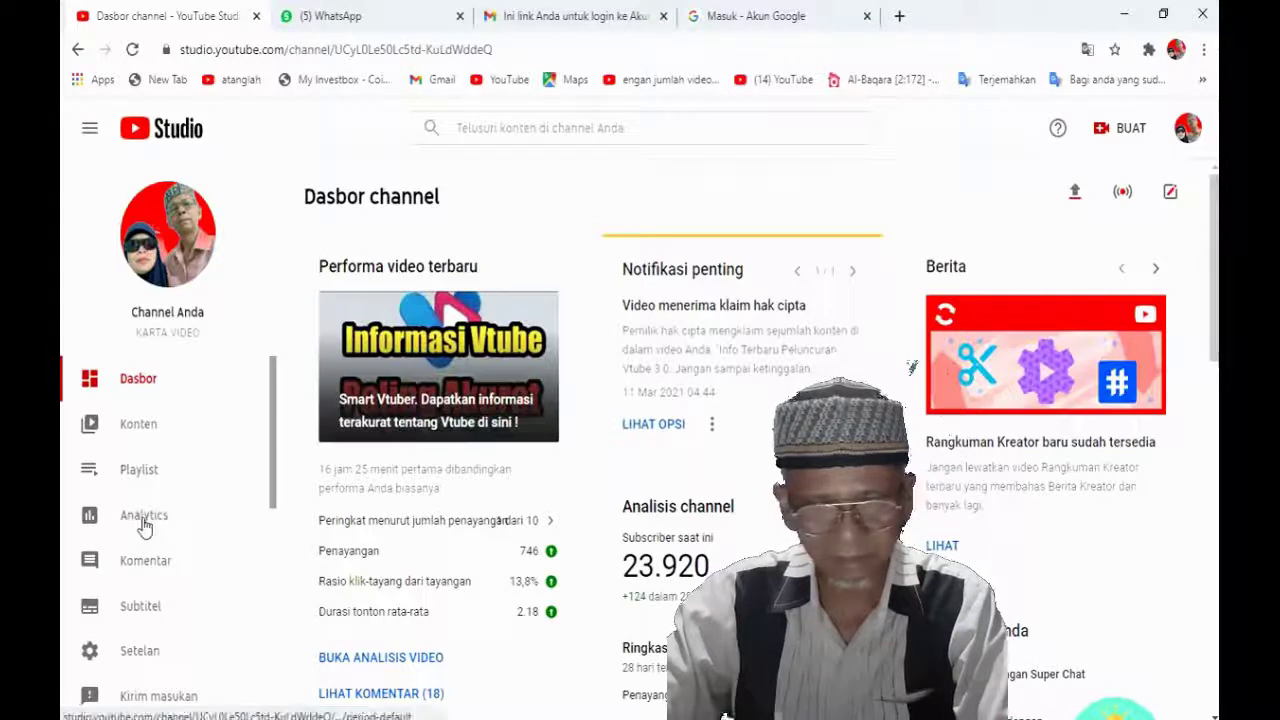
Open the channel's Analytics and switch to advanced mode, showing views by video for the last 28 days
left_click(143, 518)
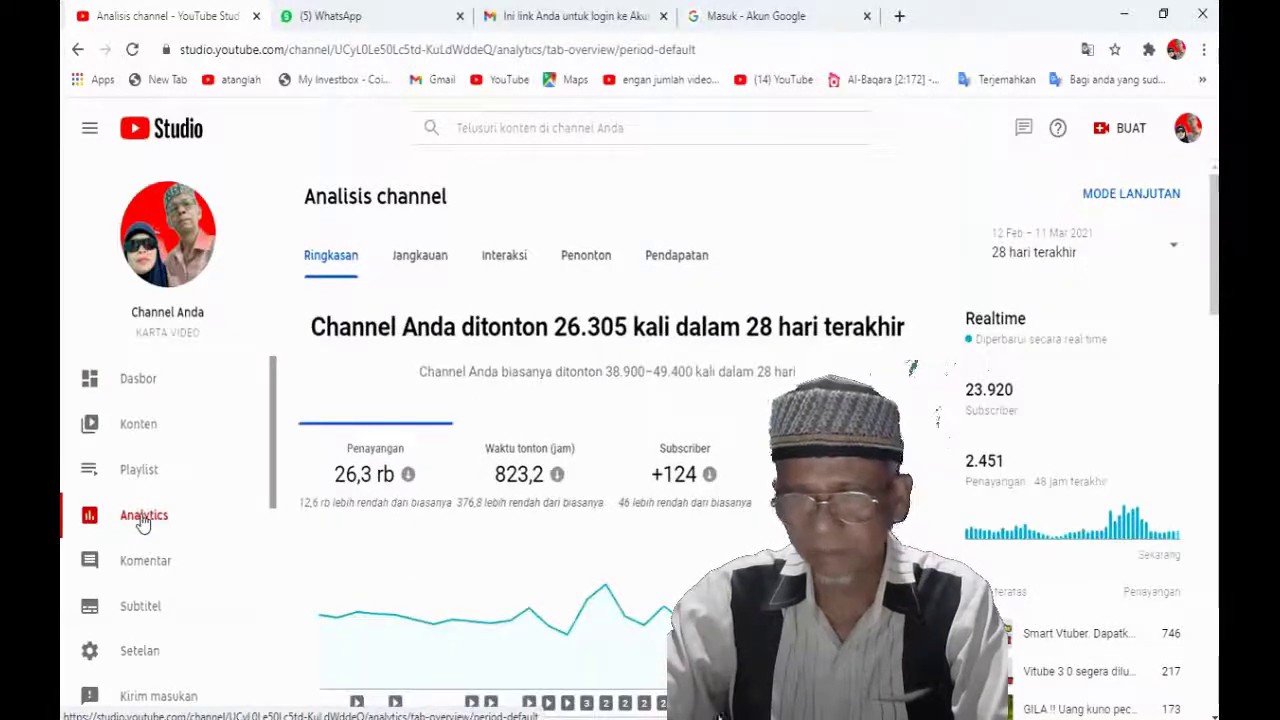
left_click(1133, 203)
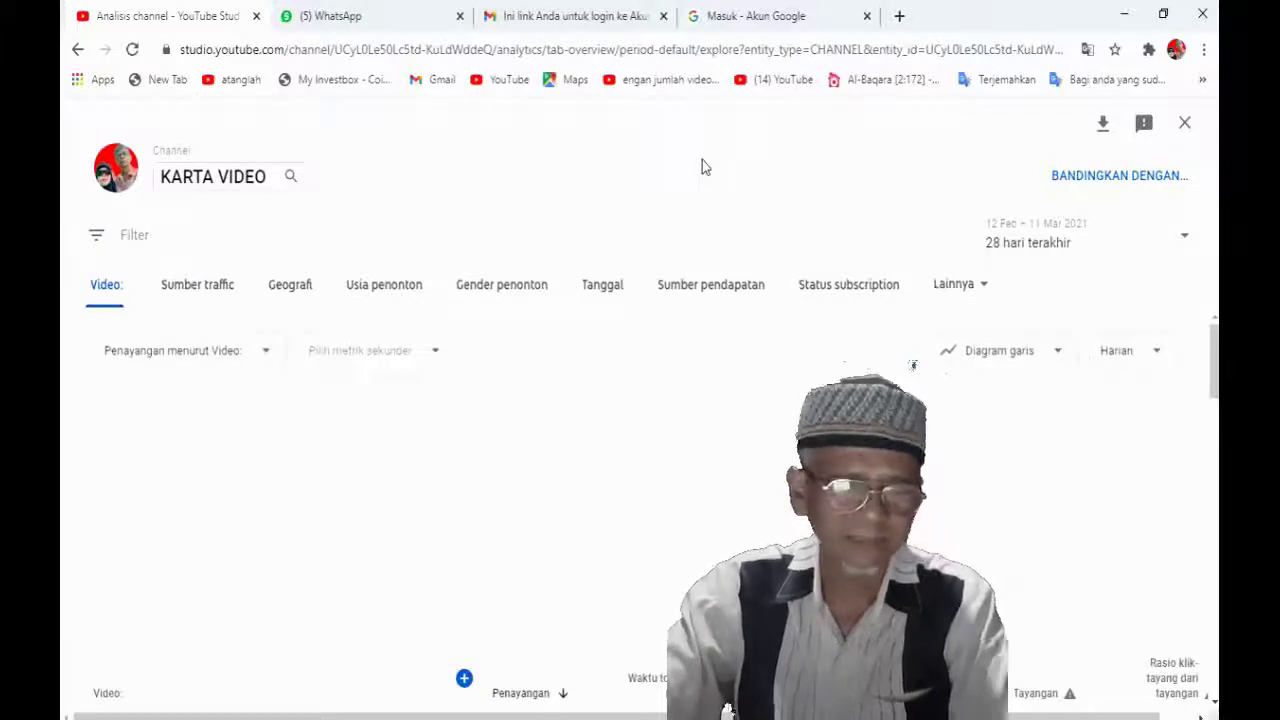
Break views down by geography and scroll to the country table showing Indonesia with 23,804 views
left_click(291, 286)
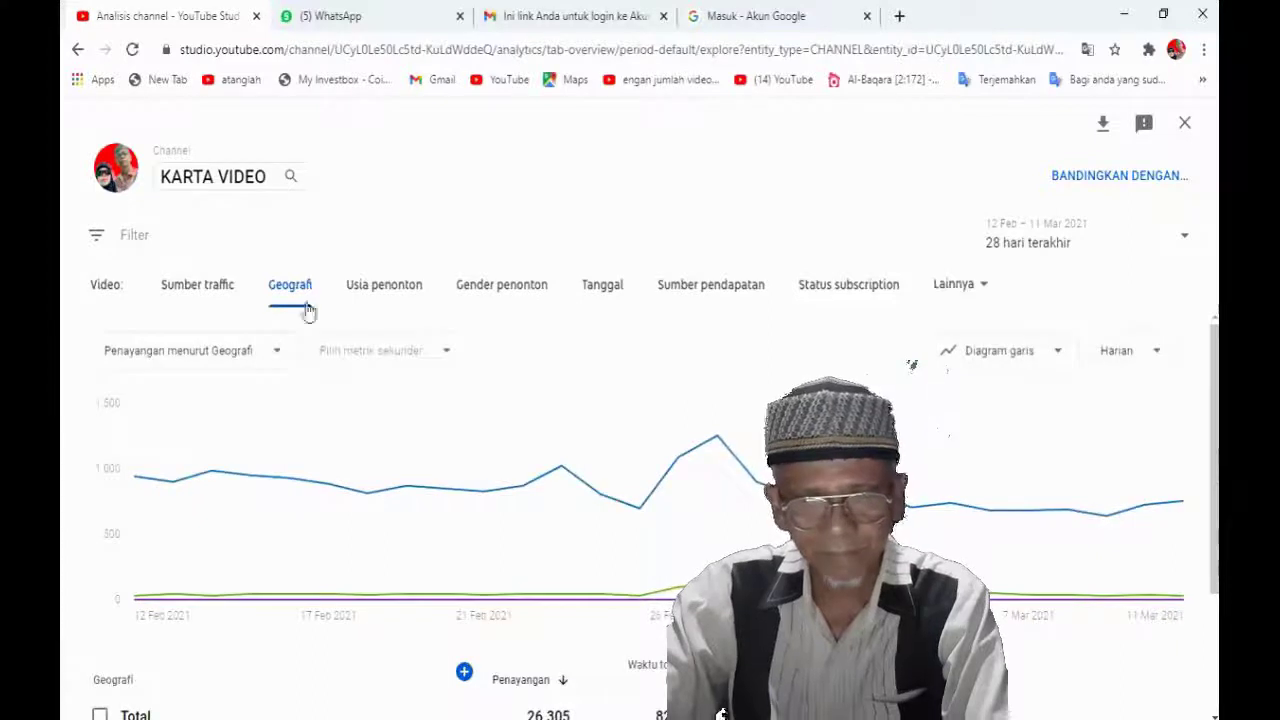
scroll(316, 378, "down", 3)
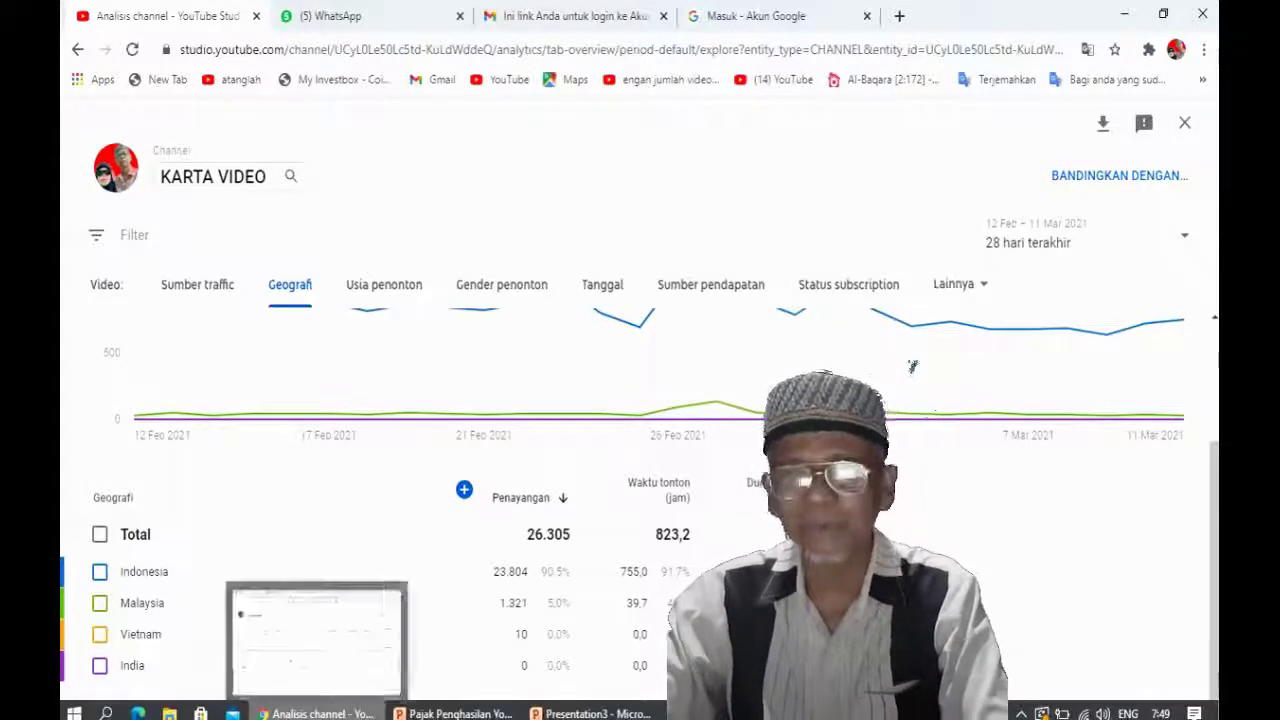
mouse_move(310, 712)
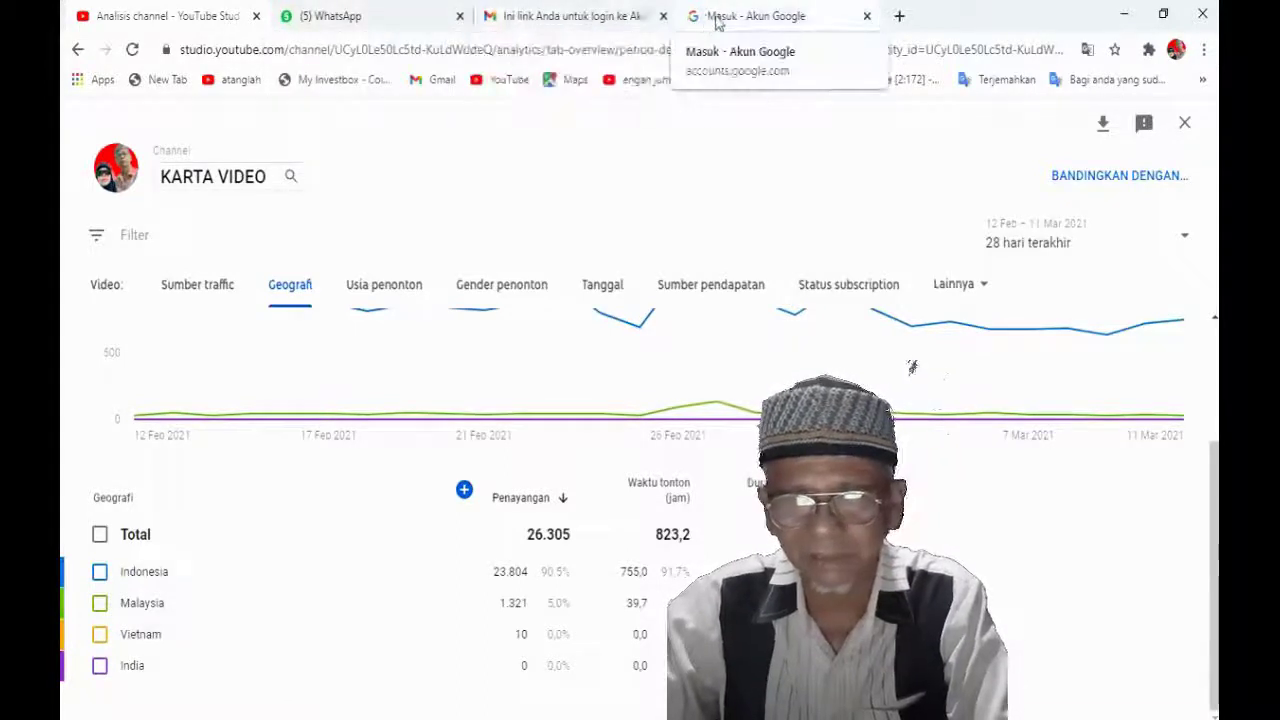
Sign back in to the Google account and log in to AdSense, reaching the Beranda home page
left_click(720, 22)
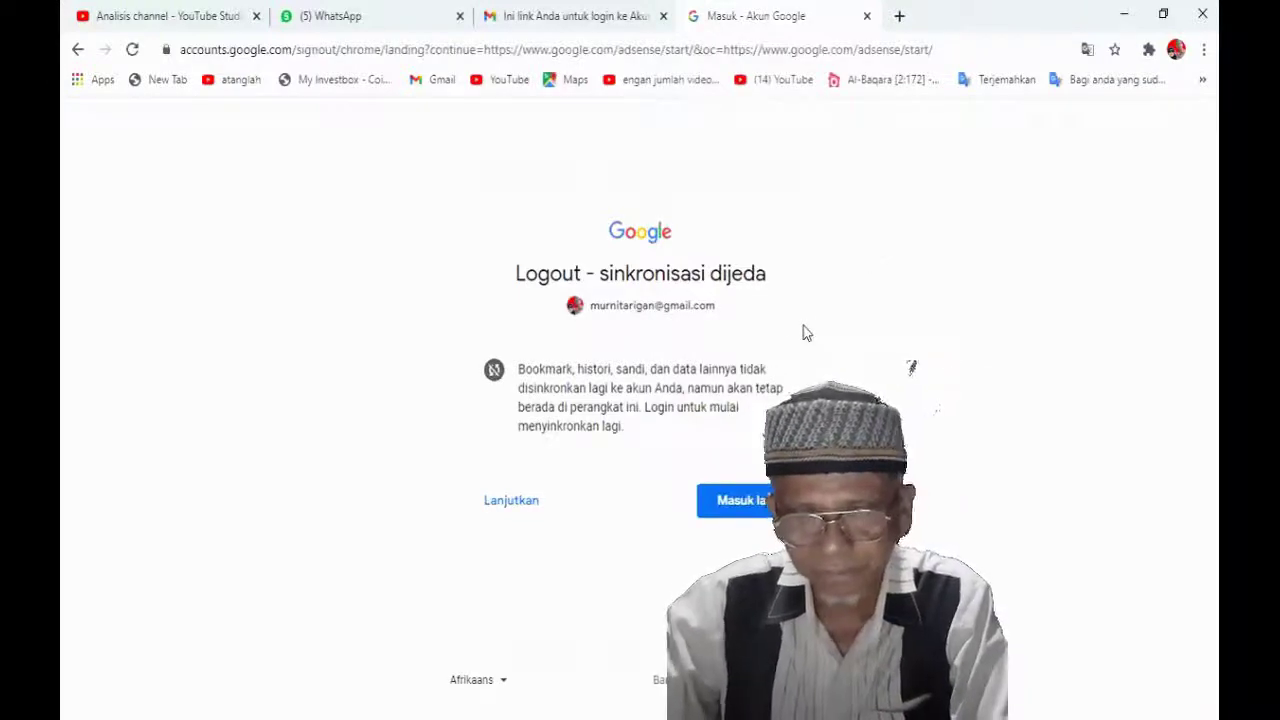
left_click(735, 503)
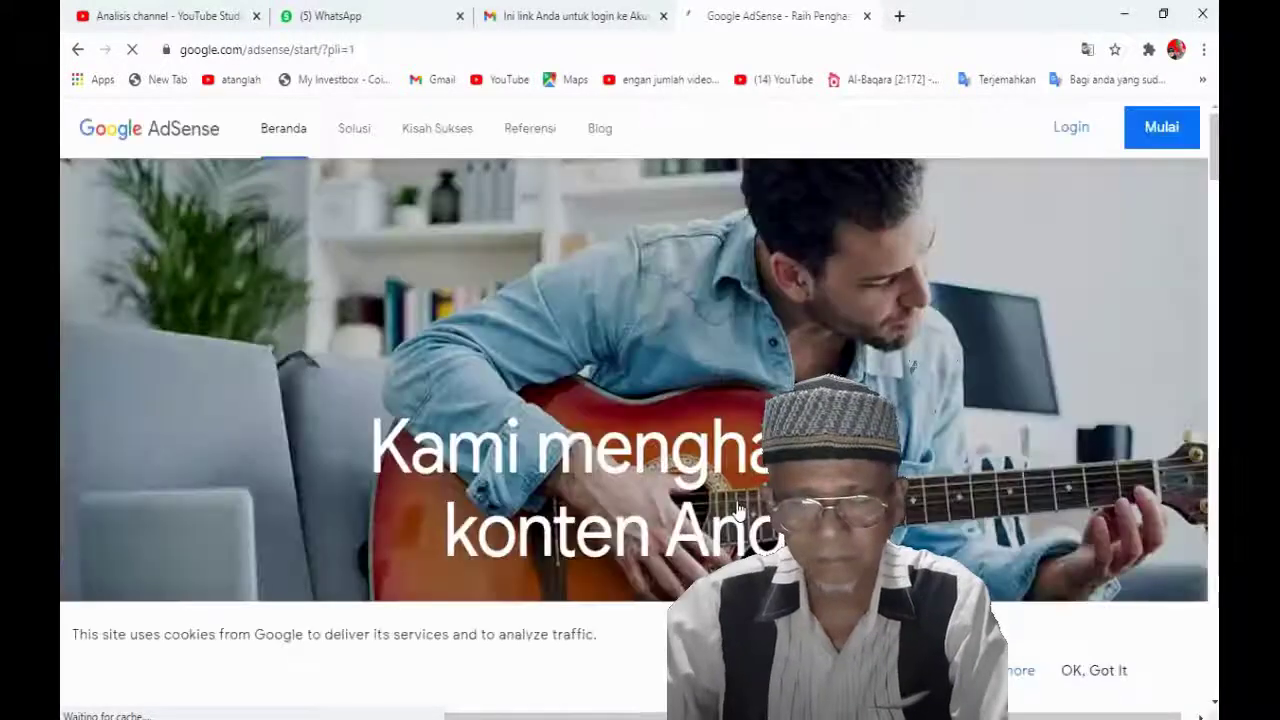
left_click(1063, 137)
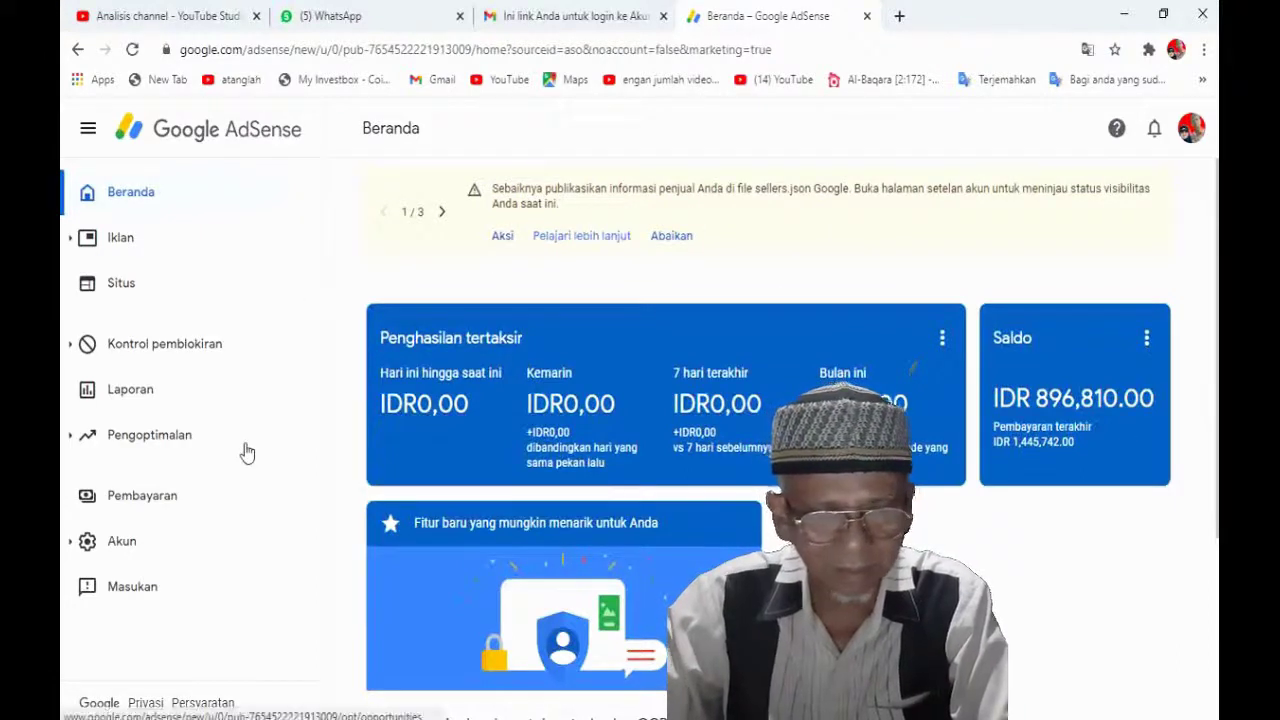
Go to Pembayaran and open Kelola info pajak from the red tax banner
left_click(155, 507)
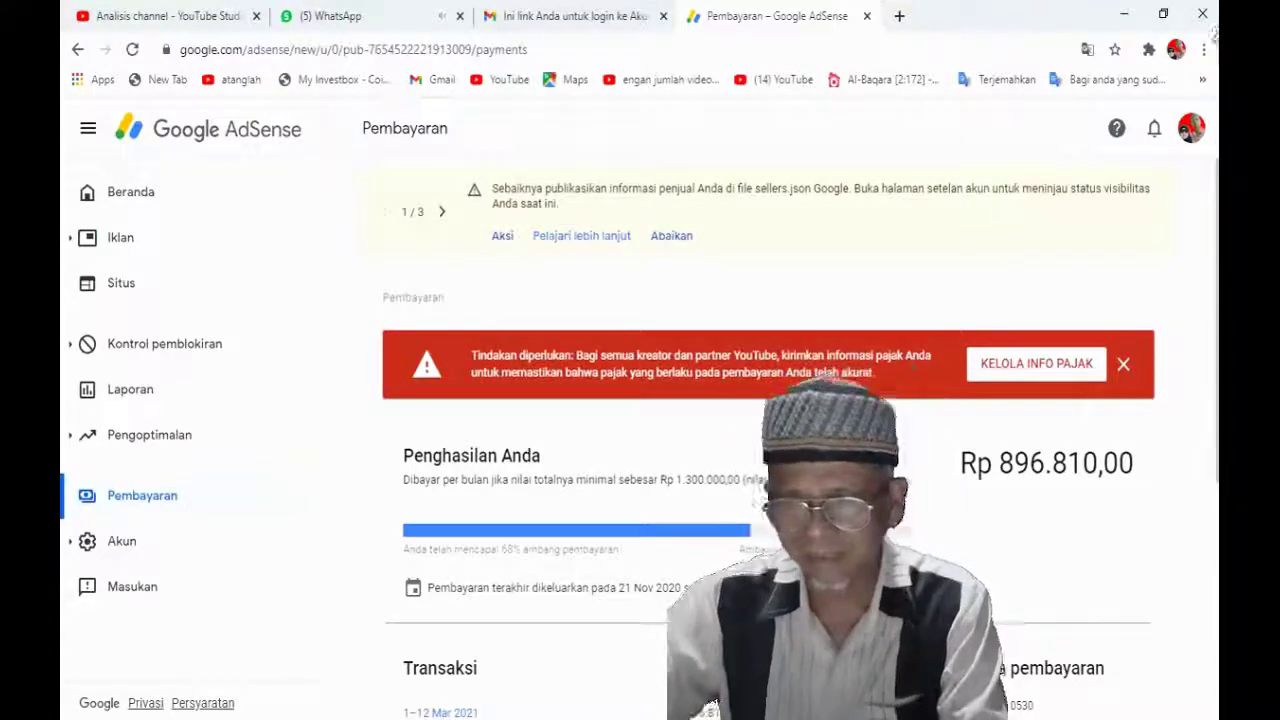
left_click(1028, 377)
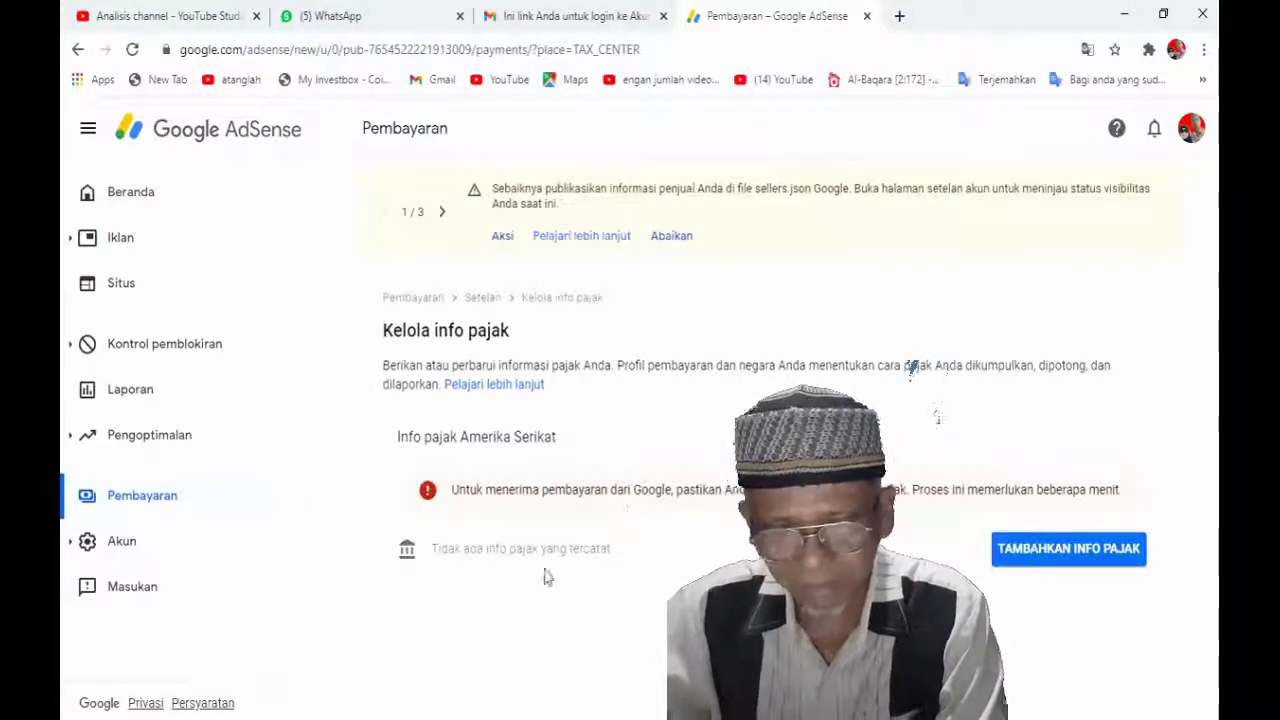
Start adding US tax info and re-verify identity with the Google account password
left_click(1068, 549)
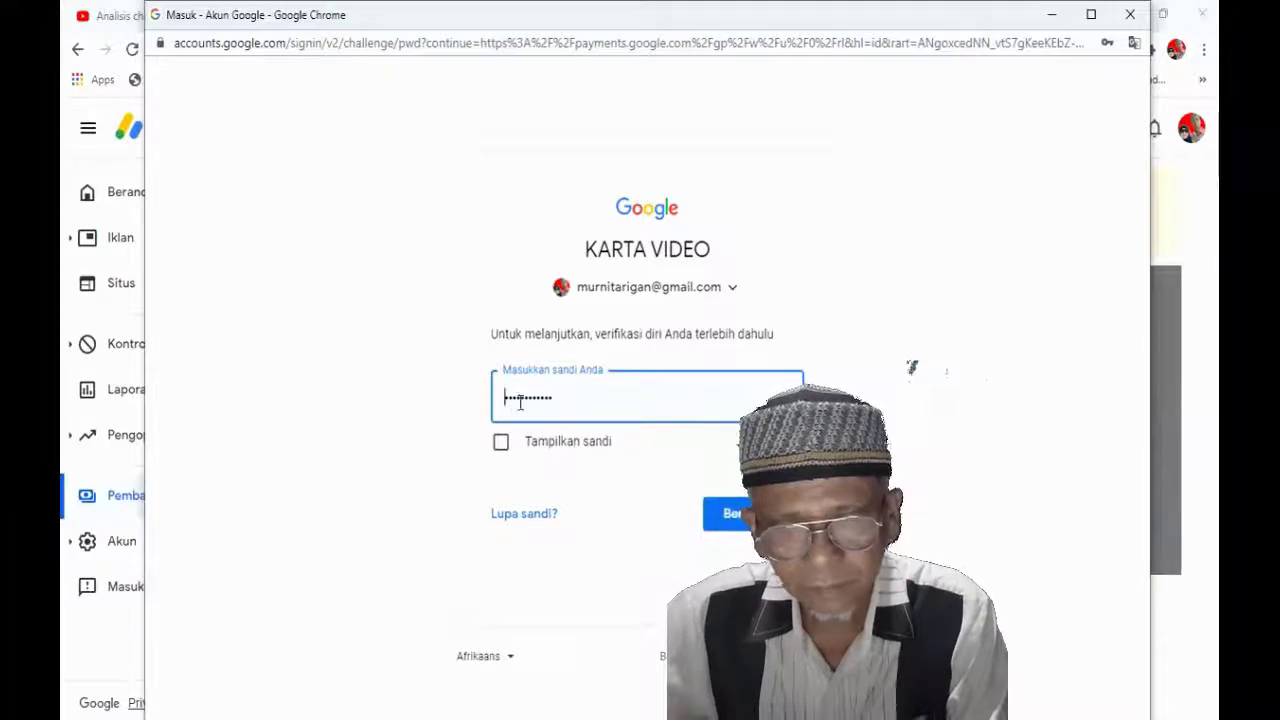
left_click(576, 402)
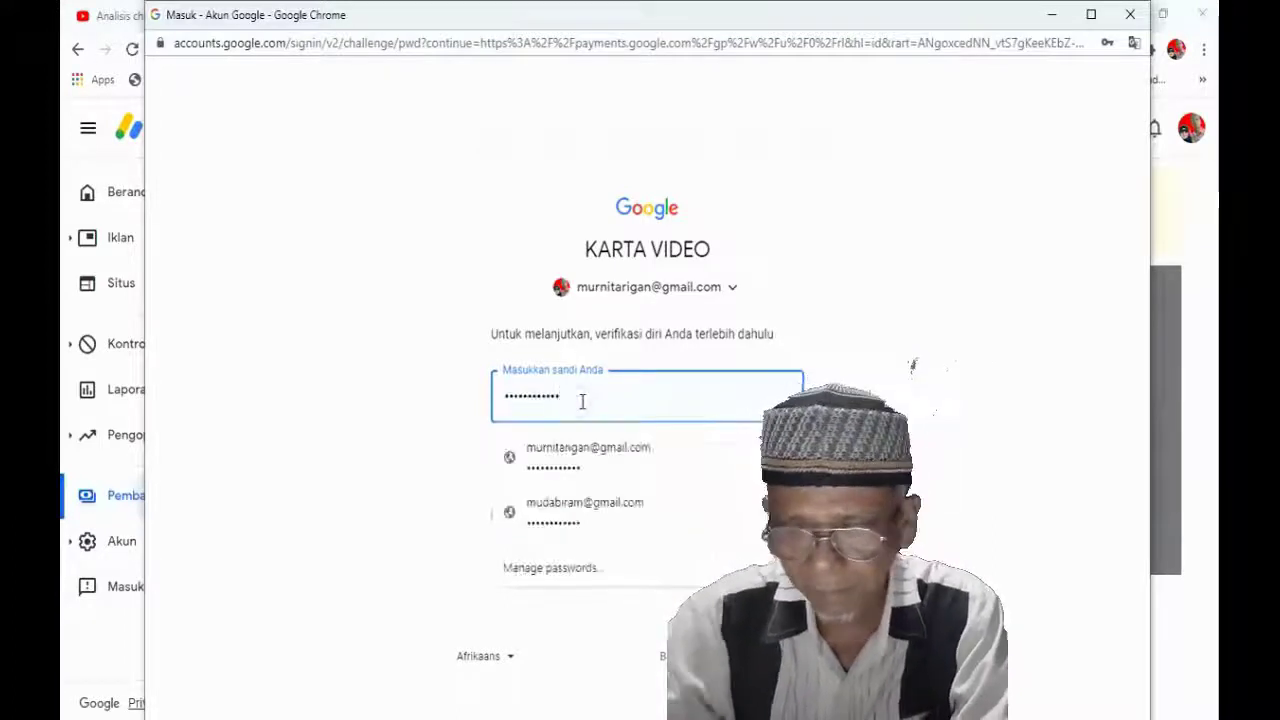
left_click(582, 401)
key("BackSpace")
key("BackSpace")
key("BackSpace")
key("BackSpace")
key("BackSpace")
key("BackSpace")
key("BackSpace")
key("BackSpace")
key("BackSpace")
key("BackSpace")
key("BackSpace")
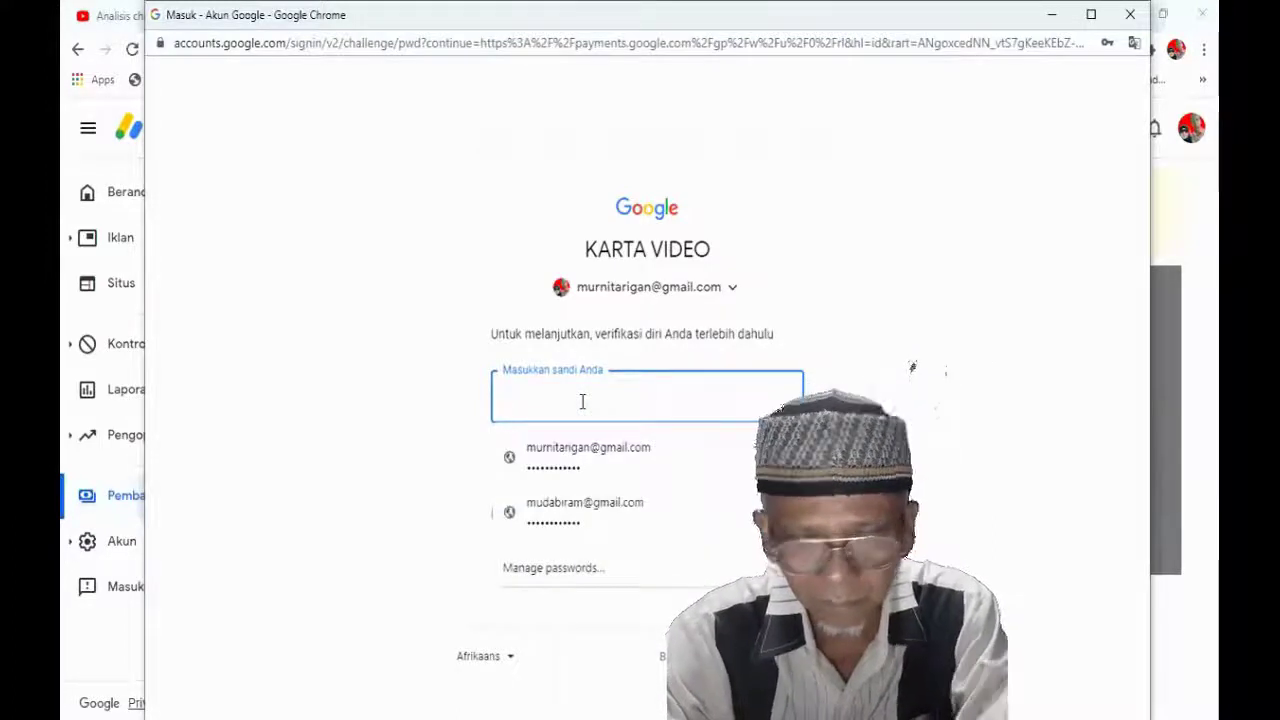
type("••••••")
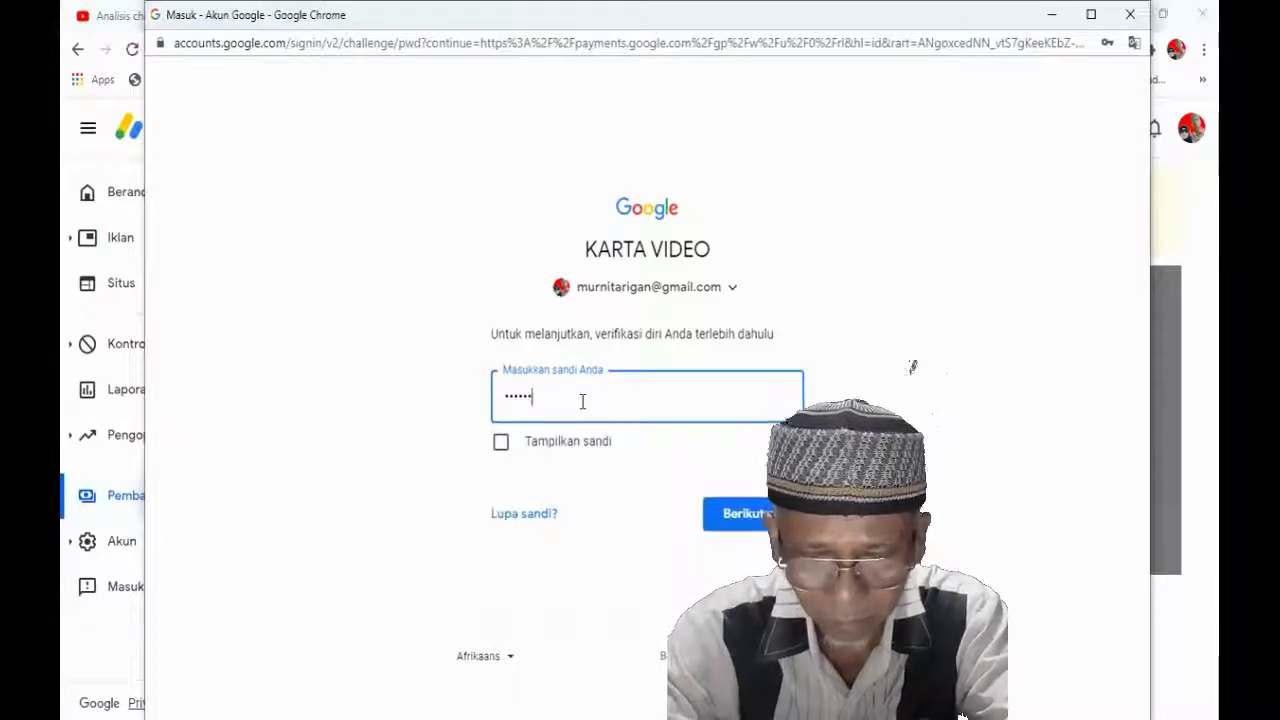
type("•••")
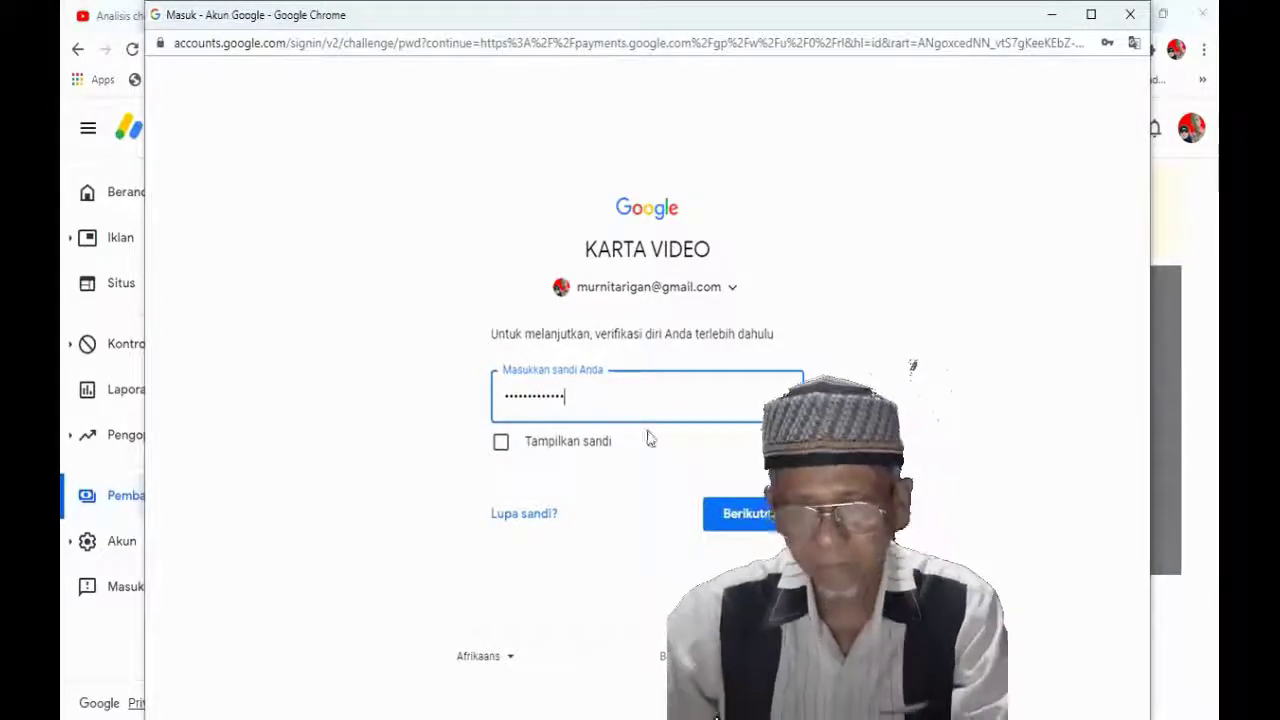
left_click(745, 527)
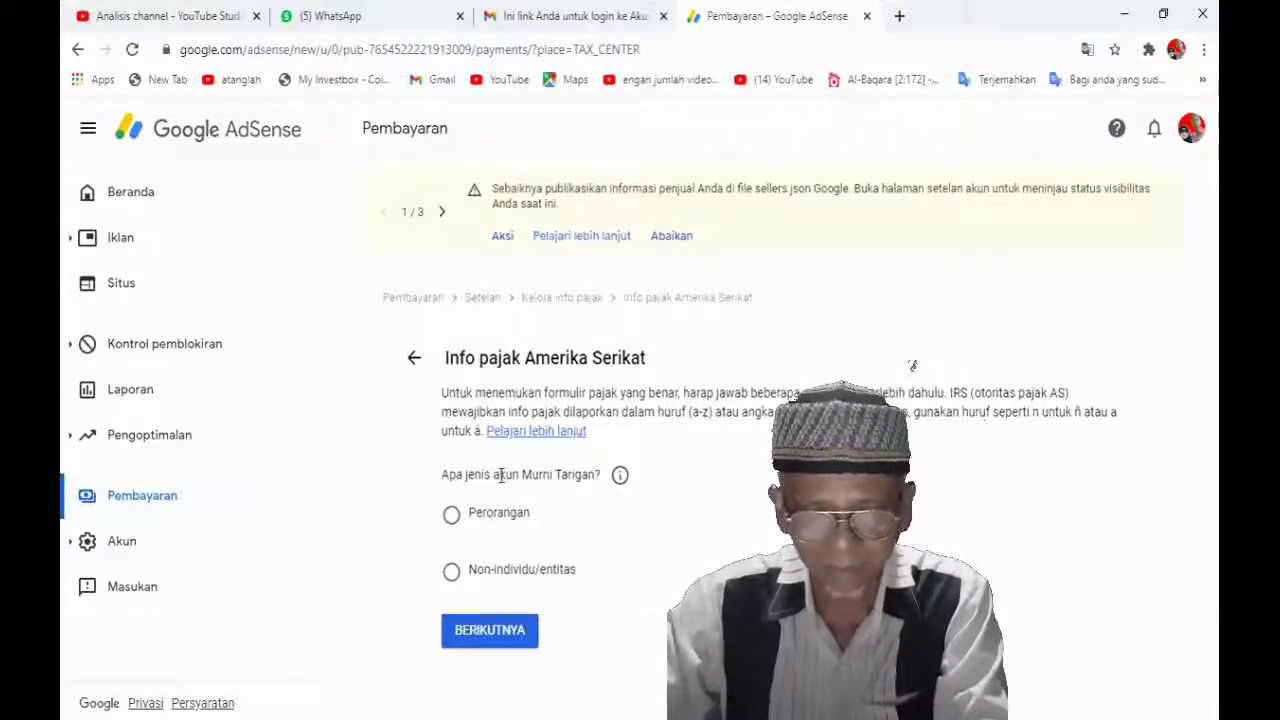
Declare the account as Perorangan, not a US citizen or resident, and choose the W-8BEN form
left_click(451, 516)
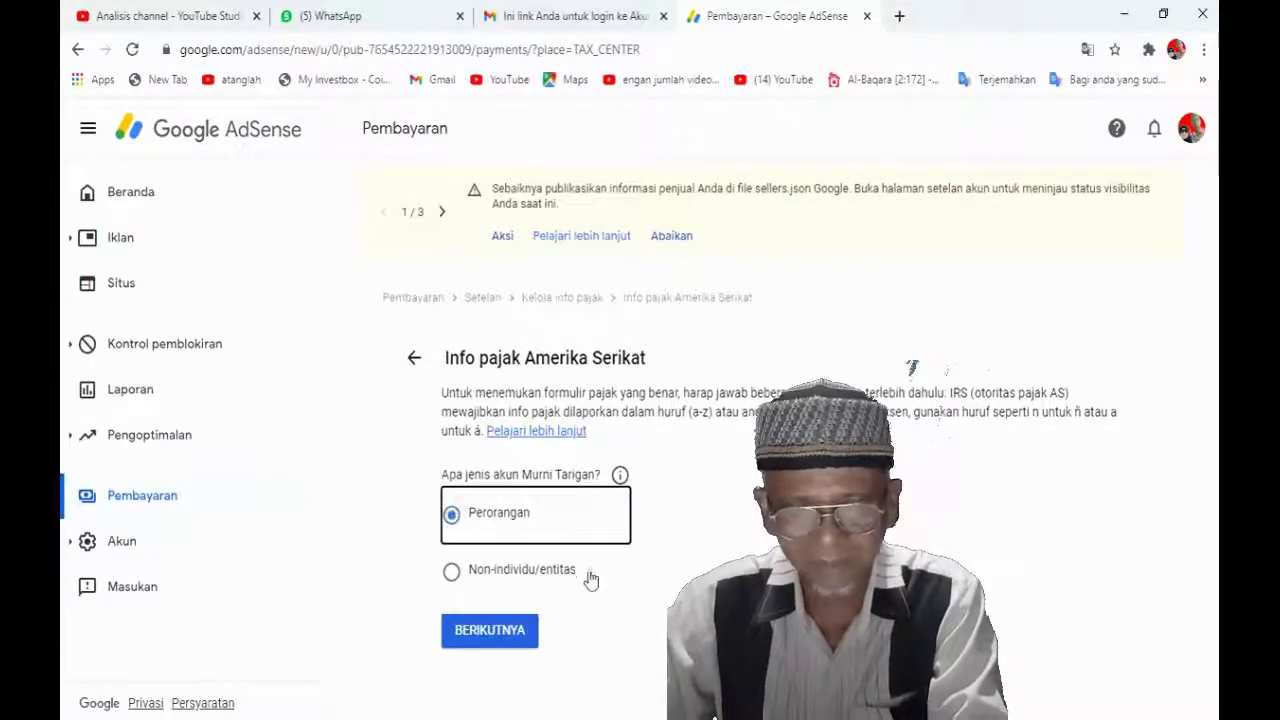
left_click(487, 636)
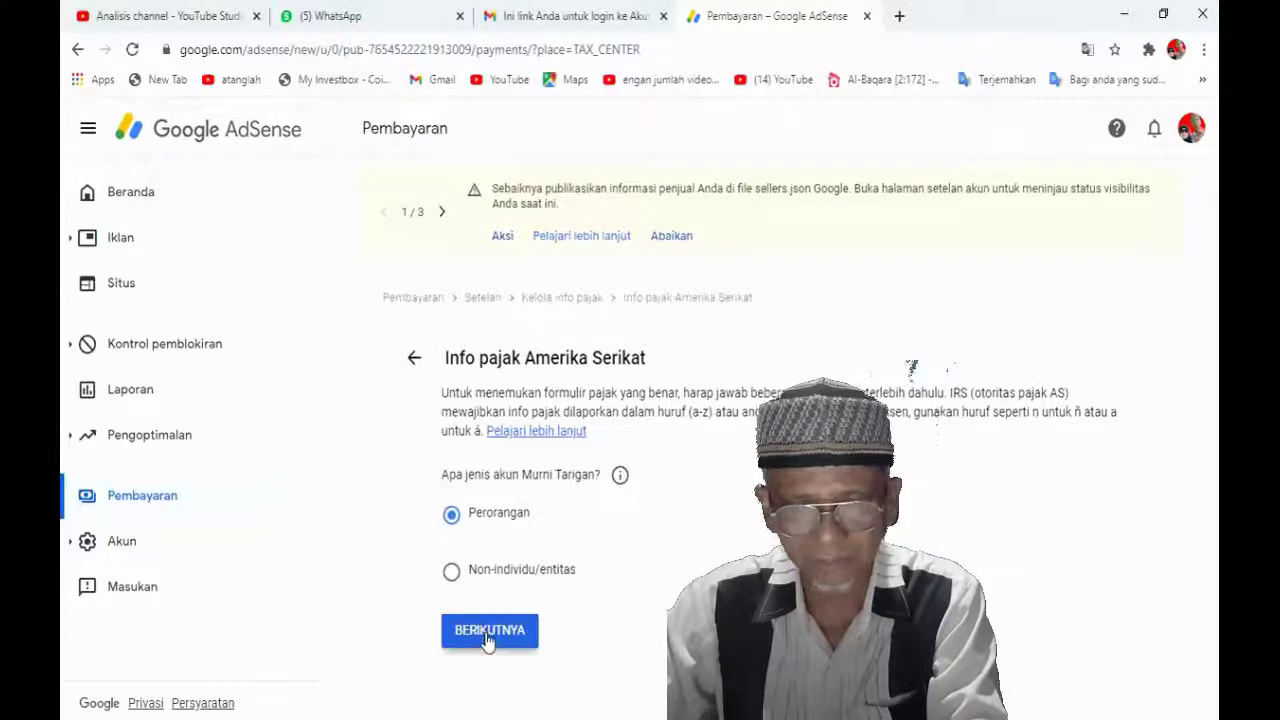
scroll(787, 440, "down", 1)
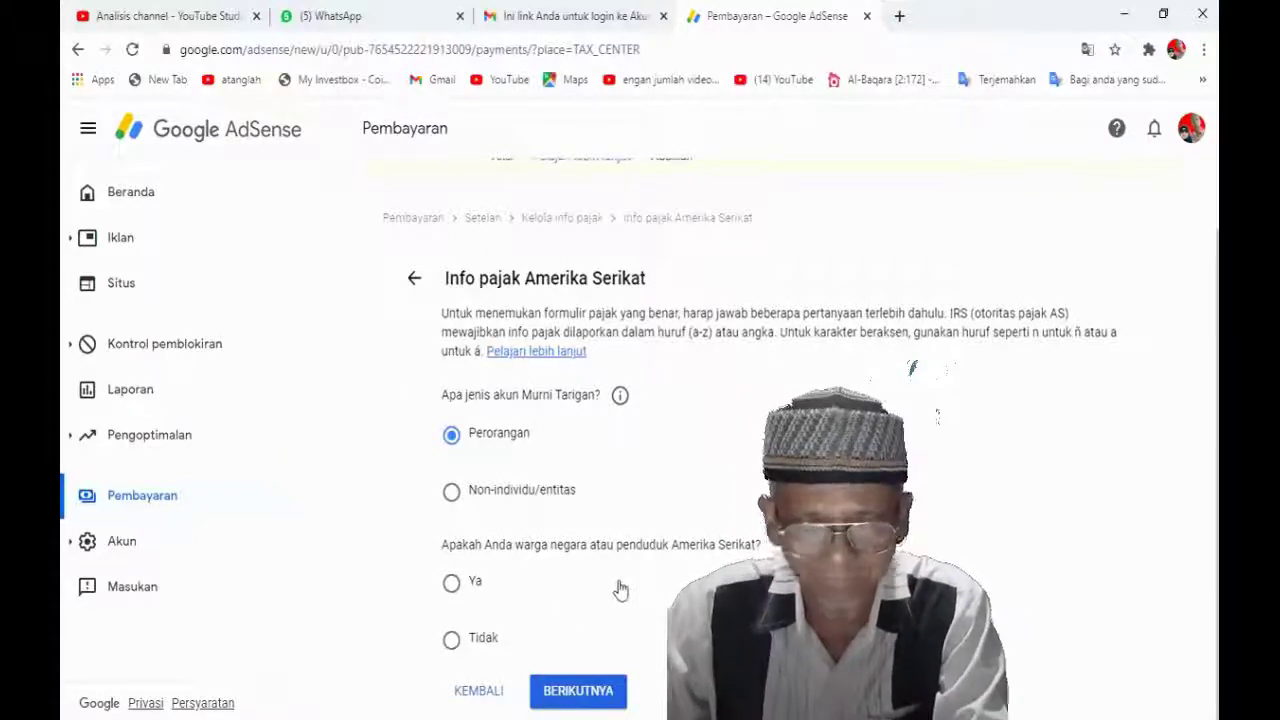
left_click(453, 643)
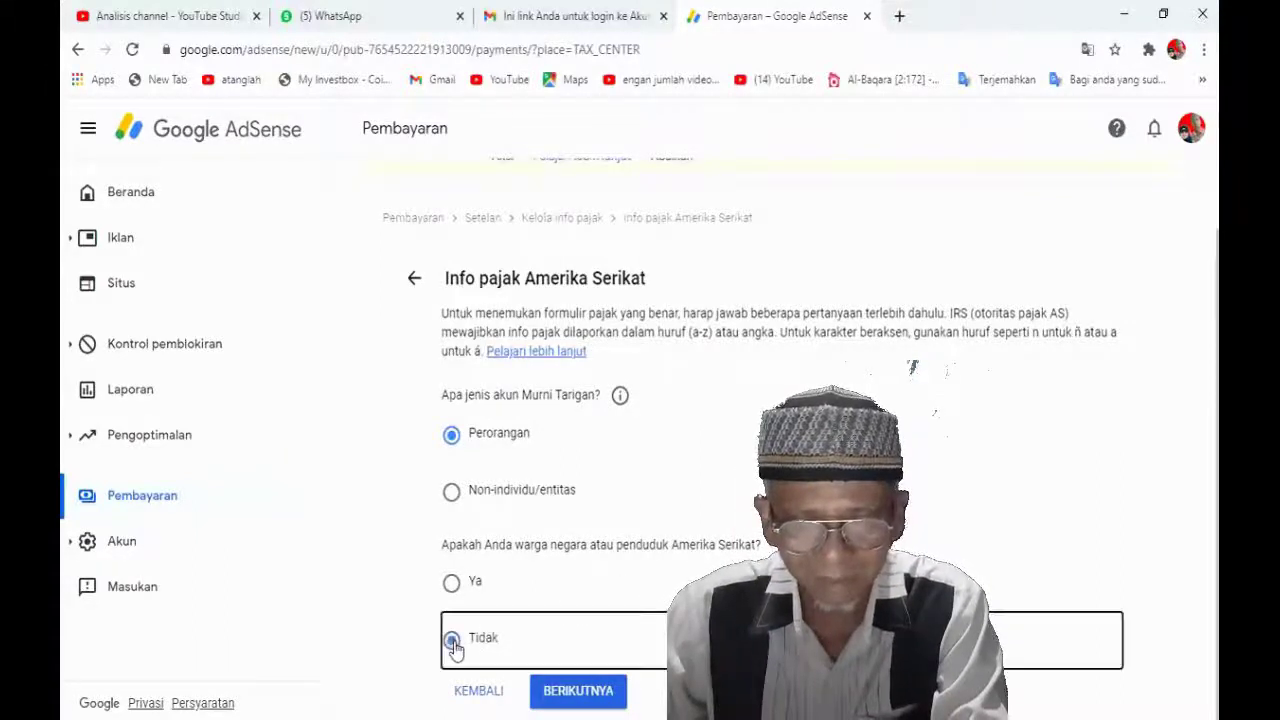
left_click(585, 692)
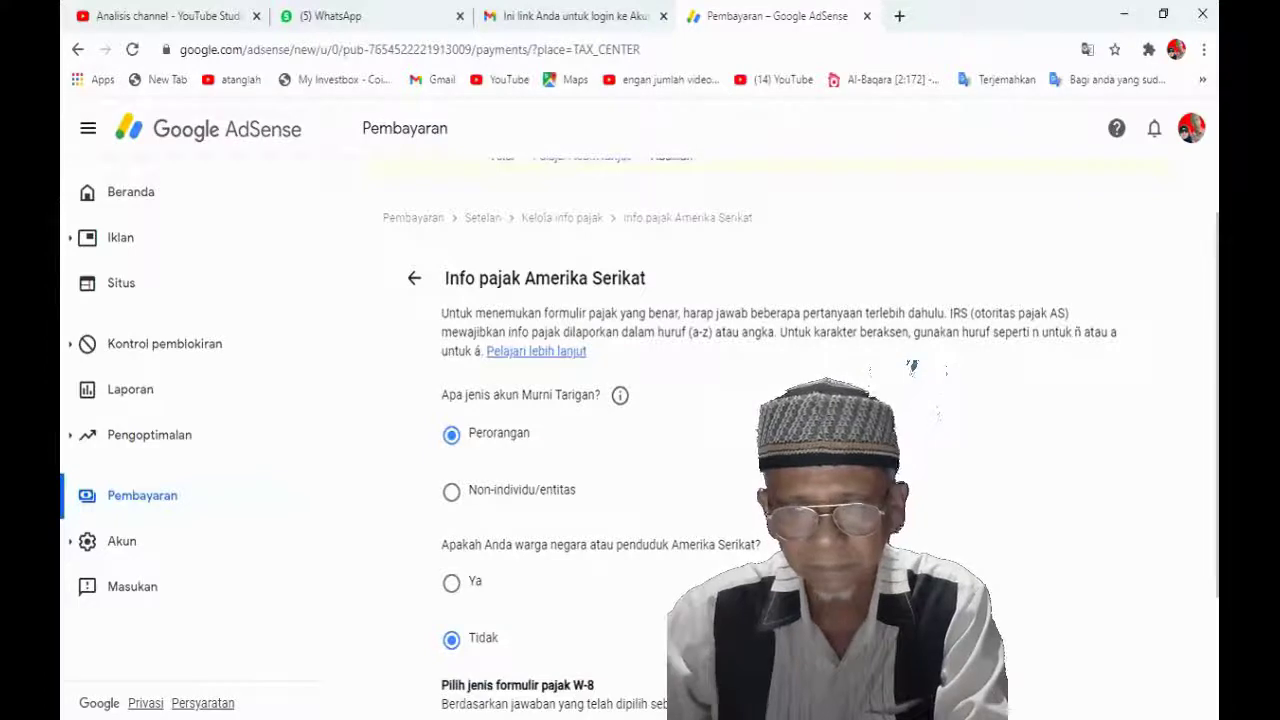
scroll(780, 430, "down", 2)
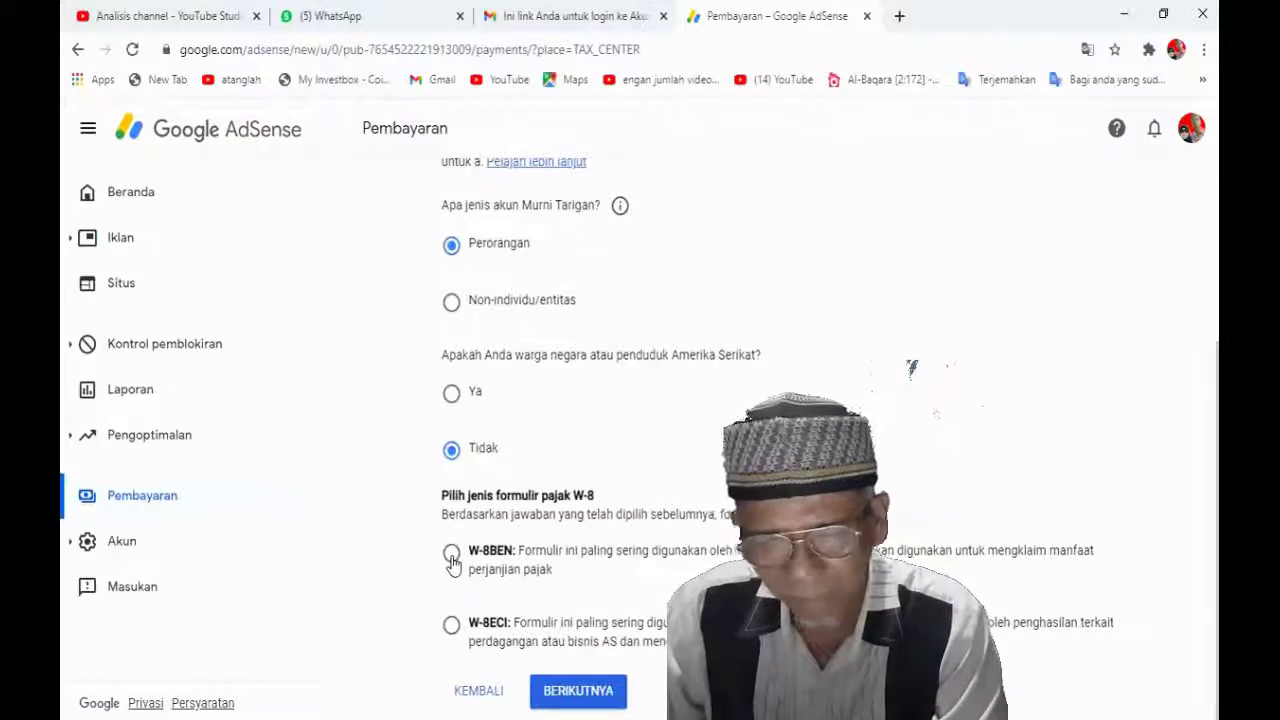
left_click(452, 560)
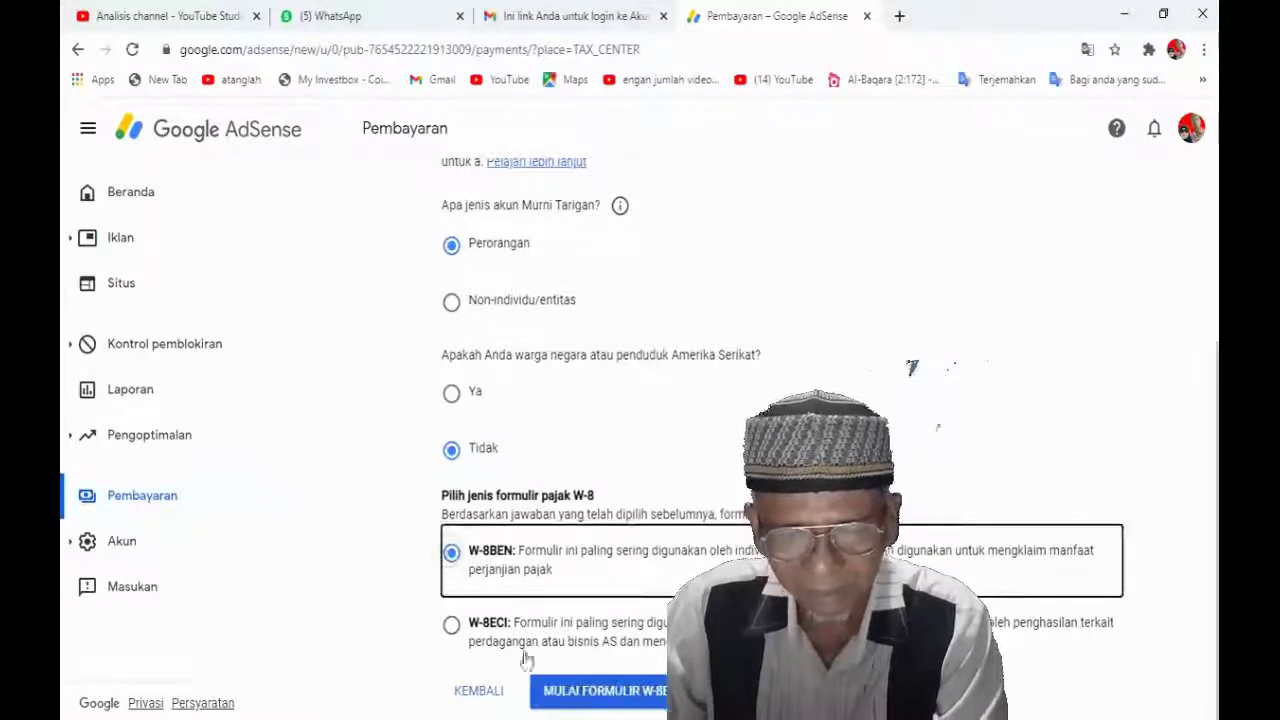
Begin the W-8BEN form and set the country of residence to Indonesia
left_click(616, 706)
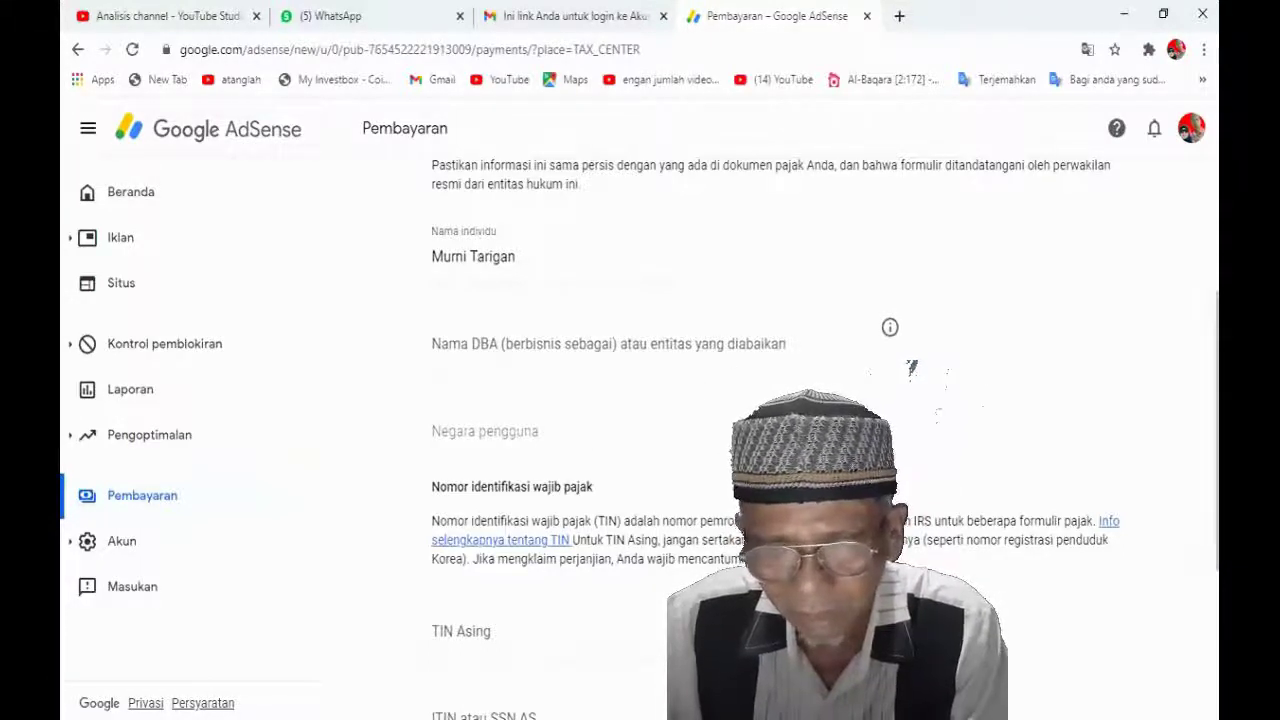
left_click(838, 431)
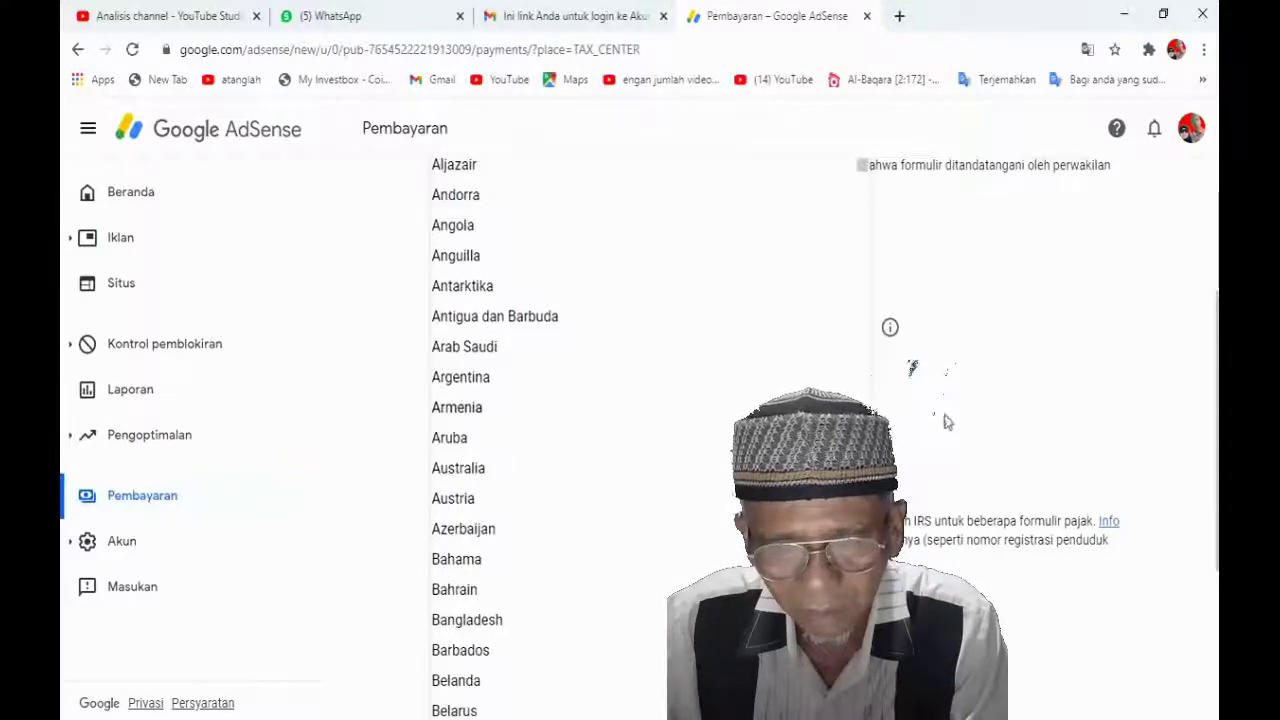
scroll(651, 490, "down", 8)
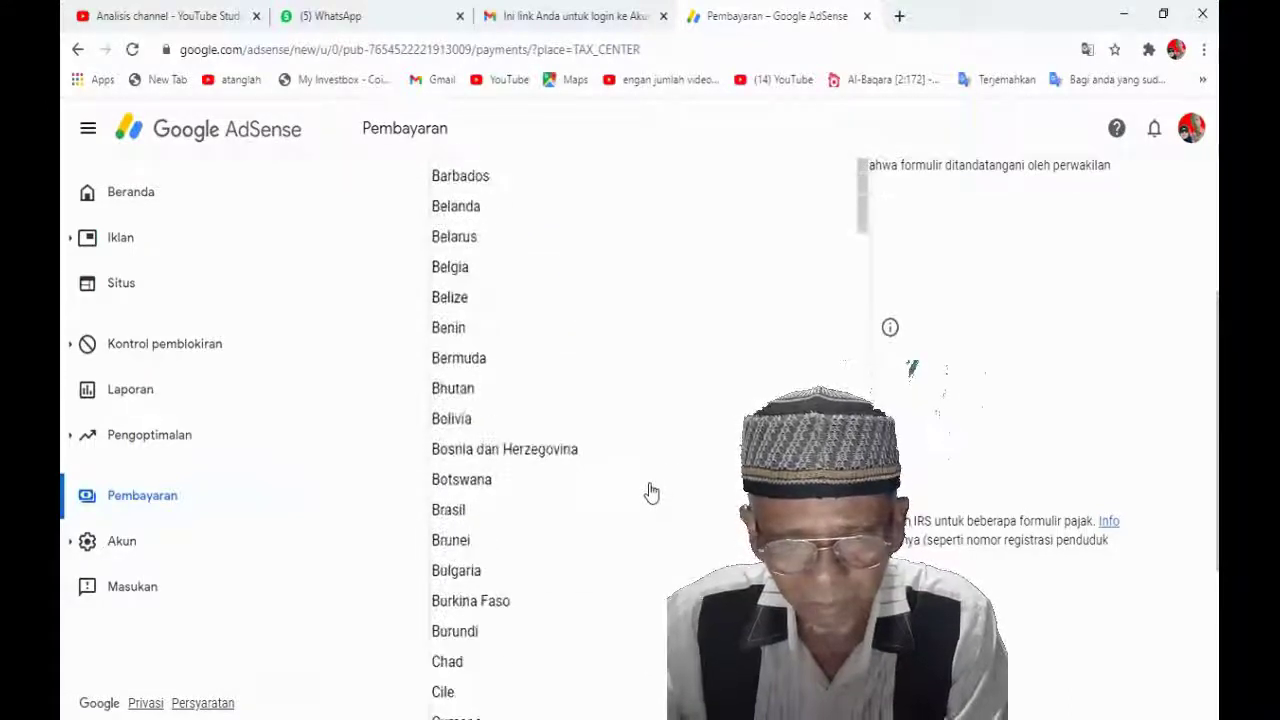
scroll(653, 489, "down", 12)
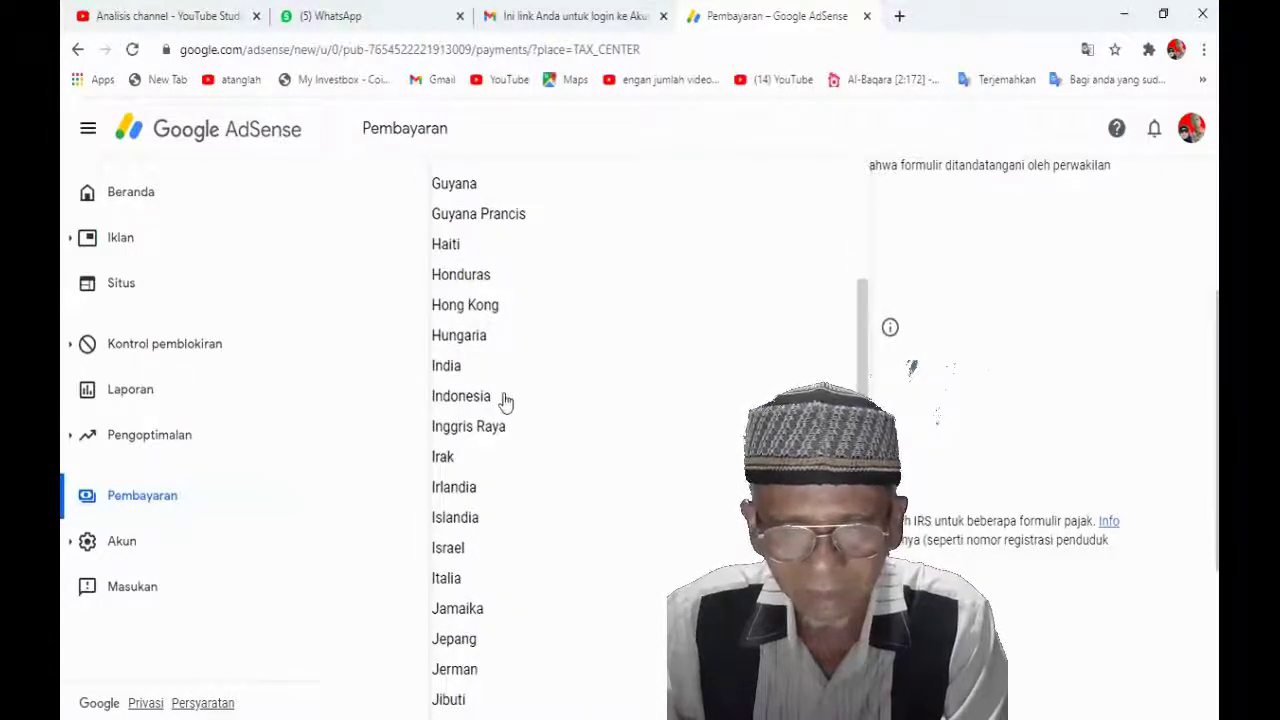
left_click(507, 400)
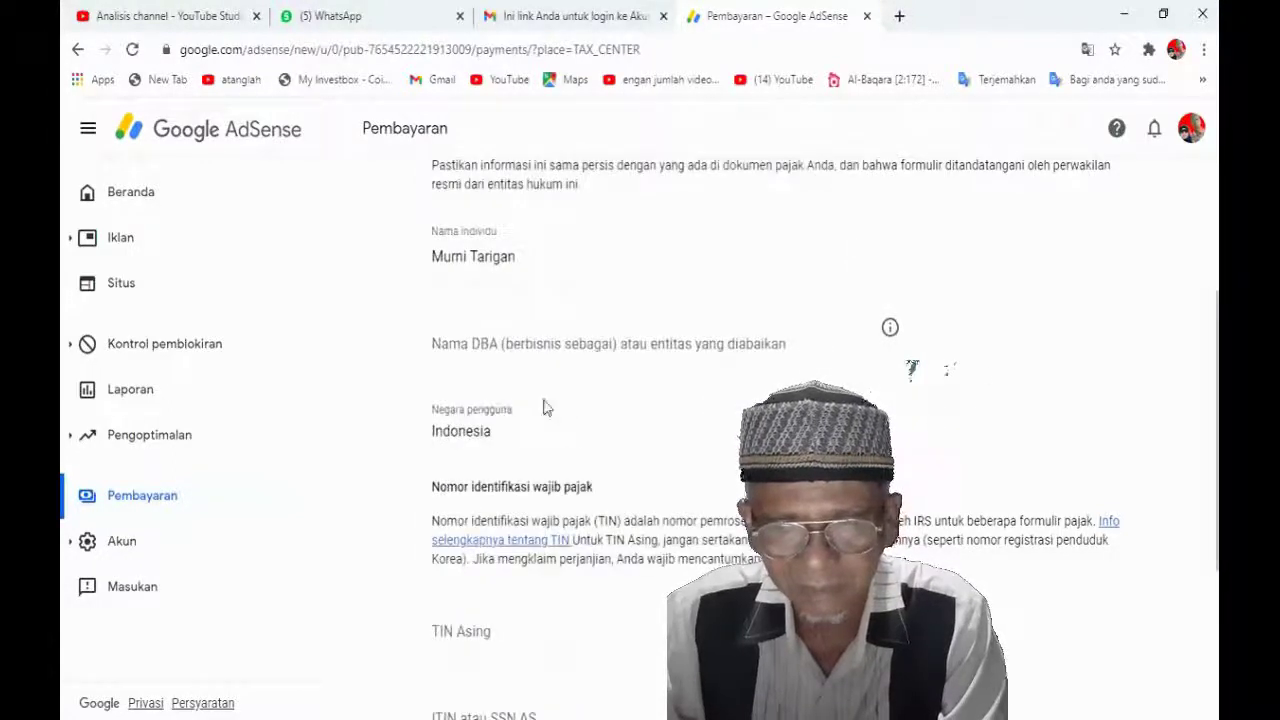
scroll(610, 412, "down", 2)
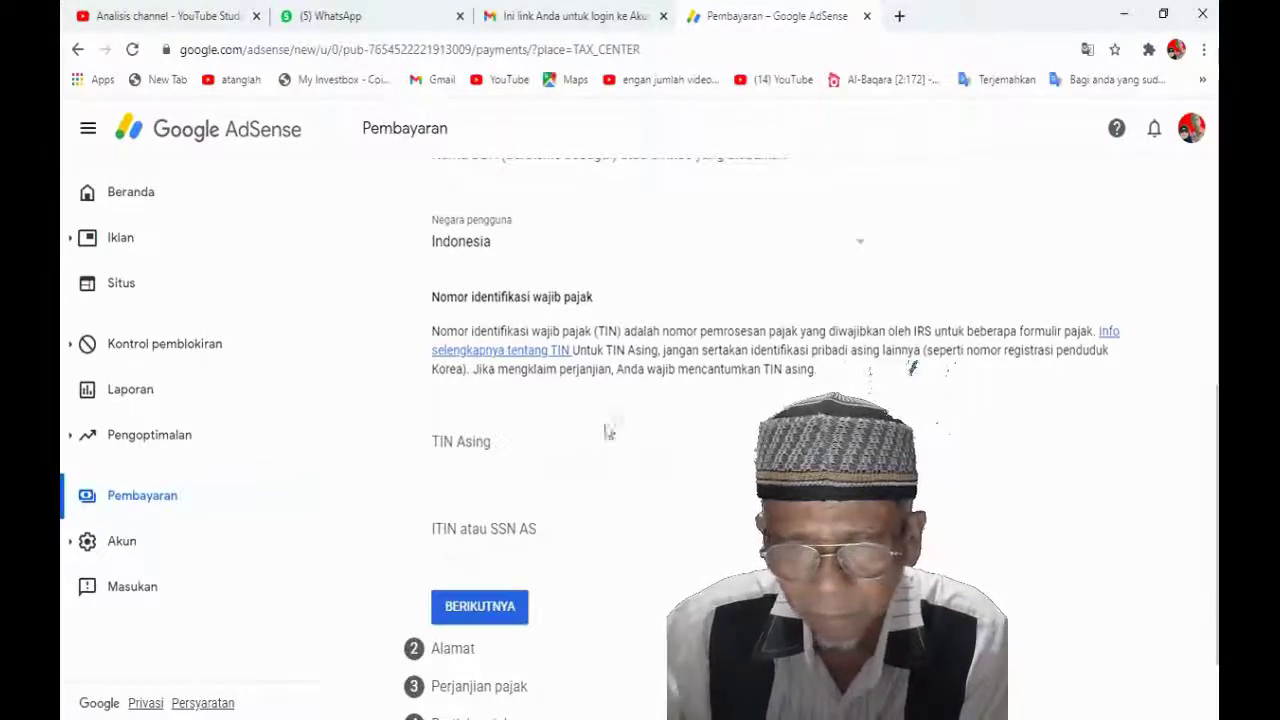
Enter the user's Indonesian taxpayer number in the TIN Asing field
left_click(545, 436)
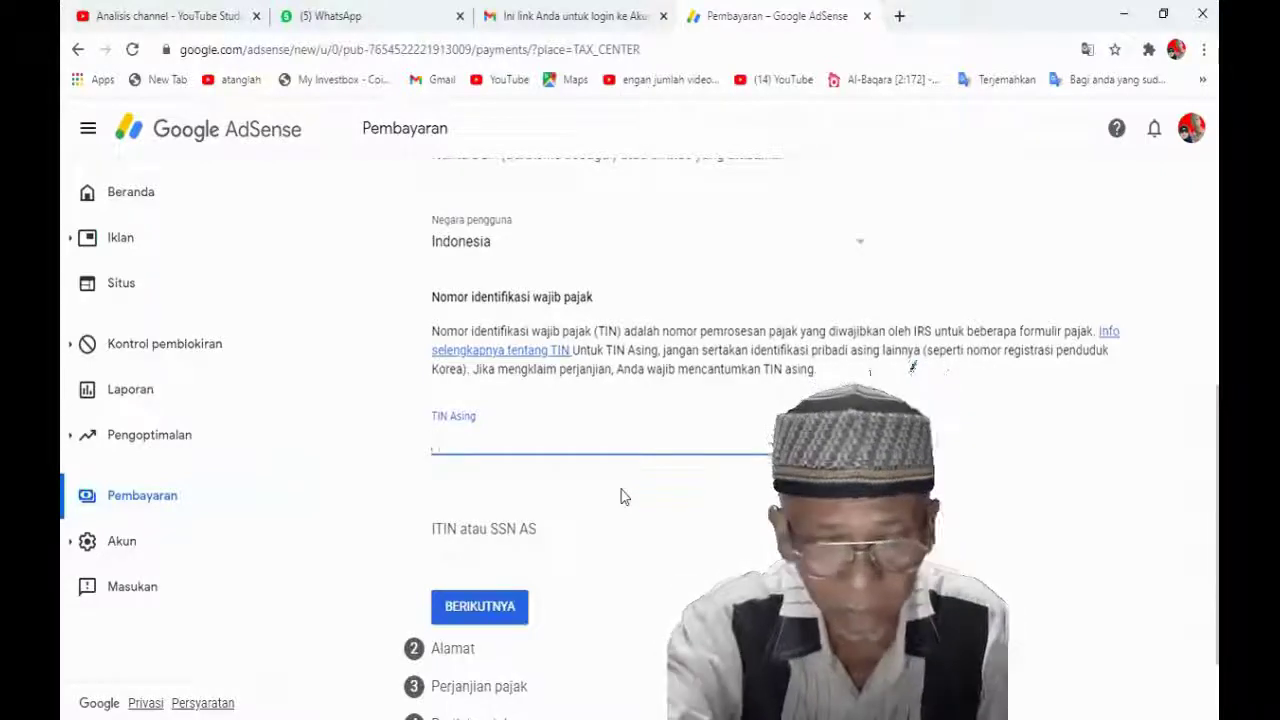
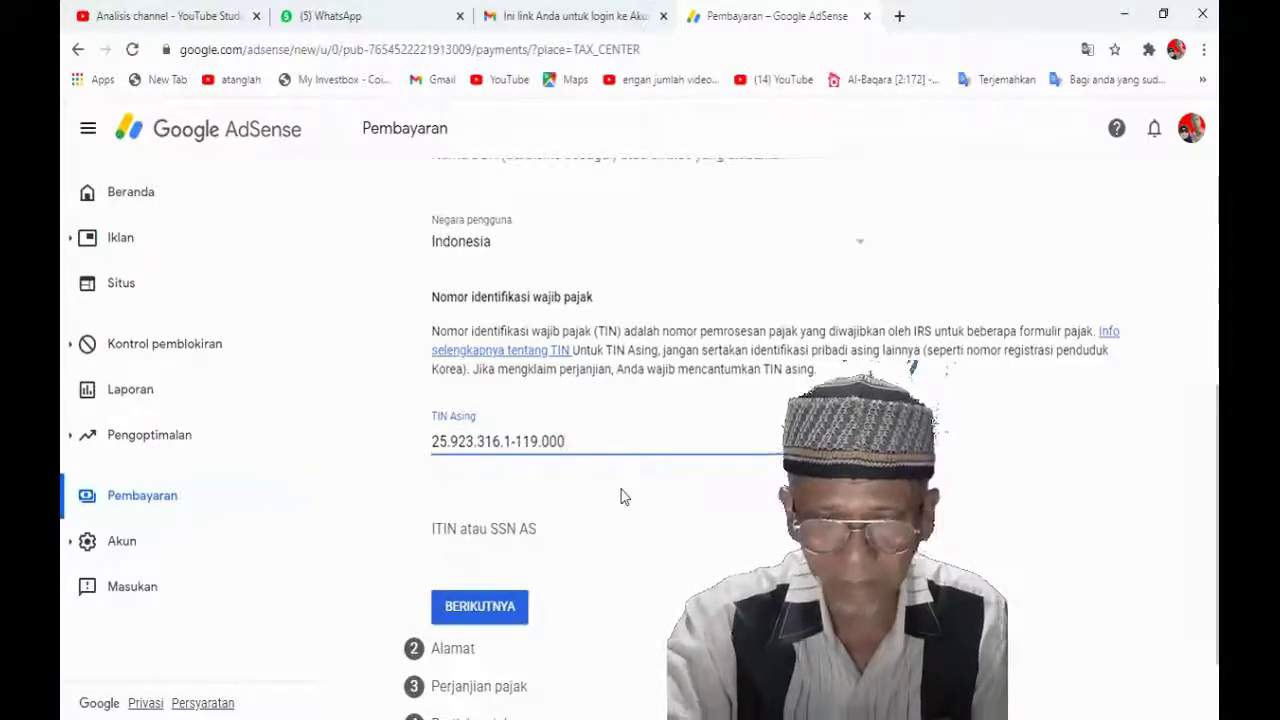
scroll(625, 498, "down", 1)
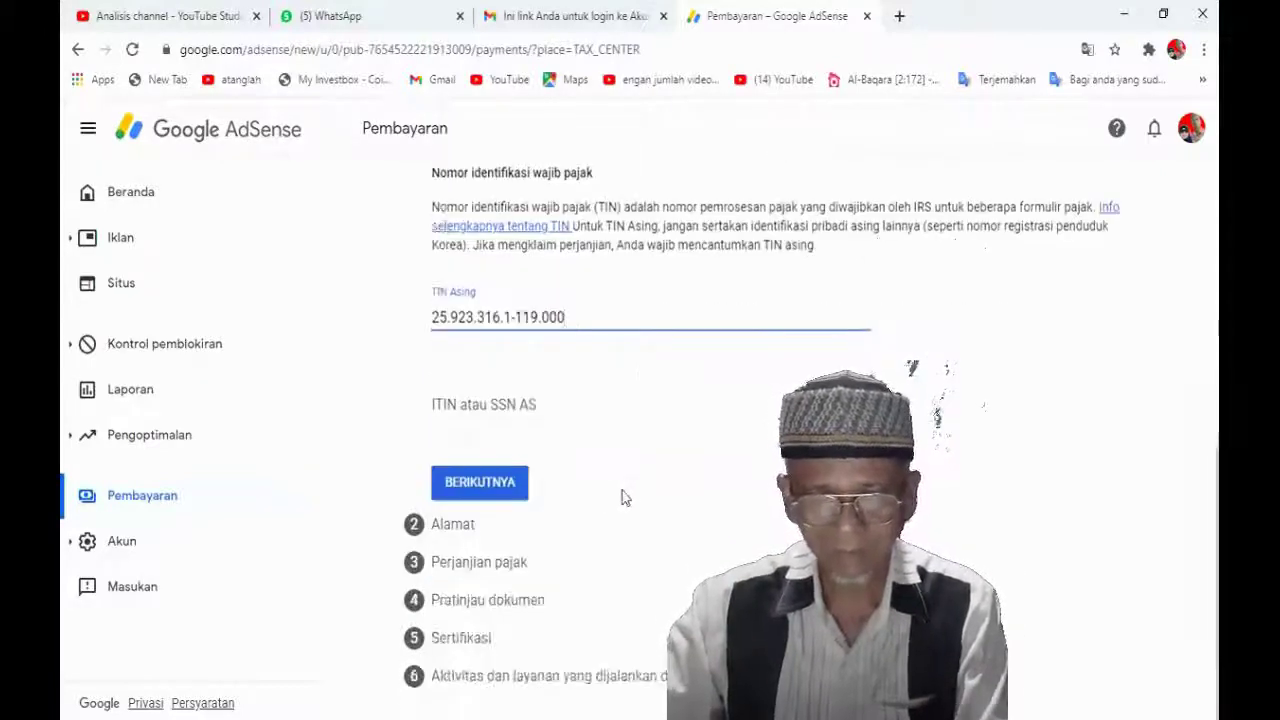
Advance to the address step and enter the first street address line
left_click(487, 485)
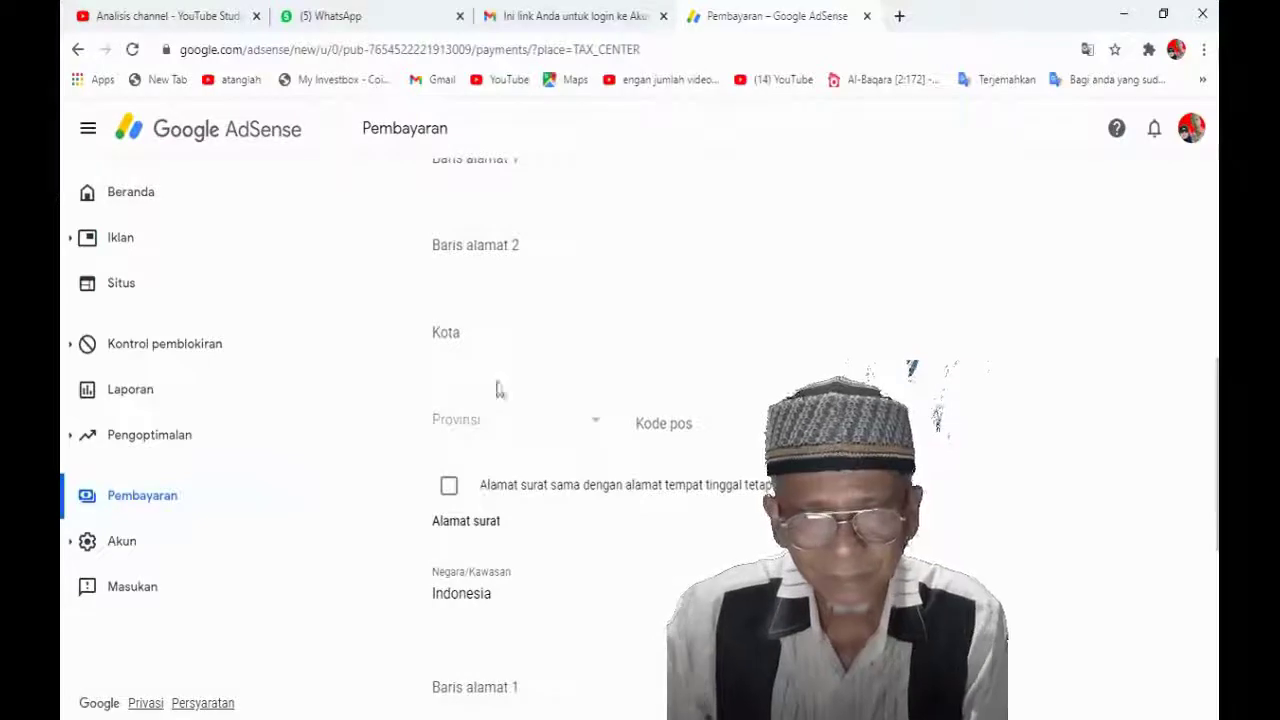
scroll(545, 360, "up", 2)
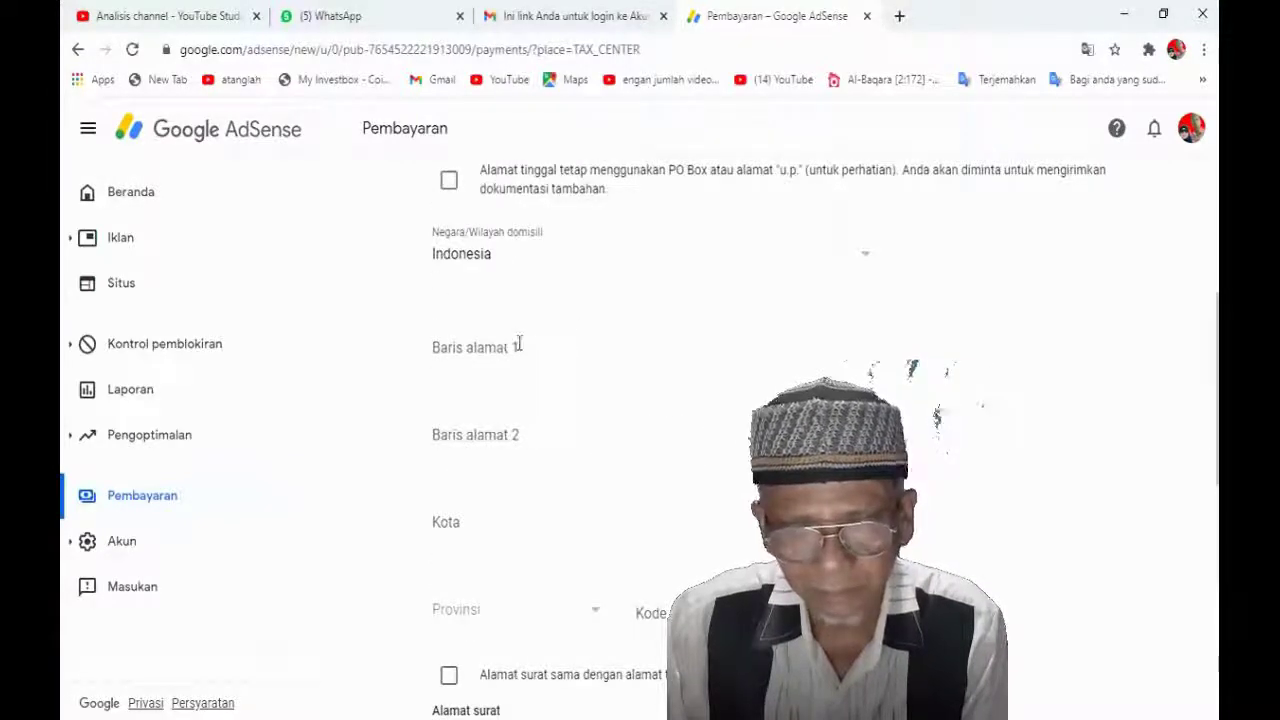
left_click(516, 344)
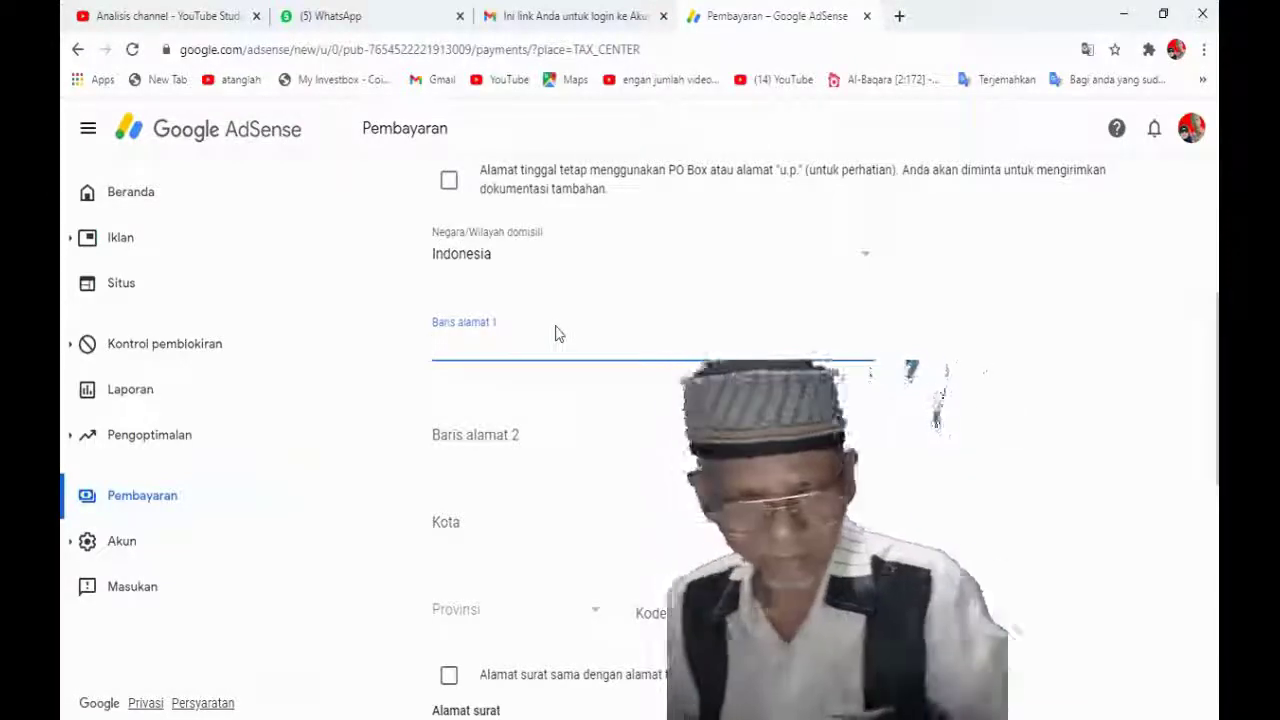
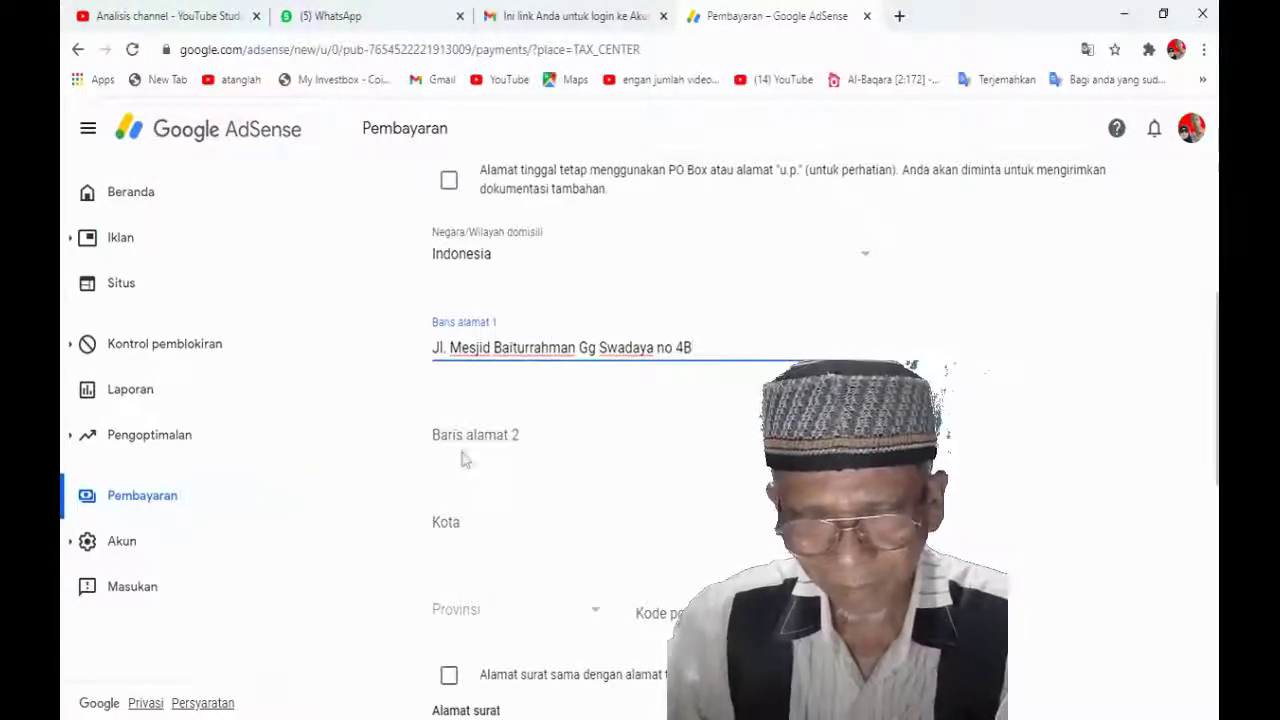
Fill in the second address line and the city
left_click(446, 435)
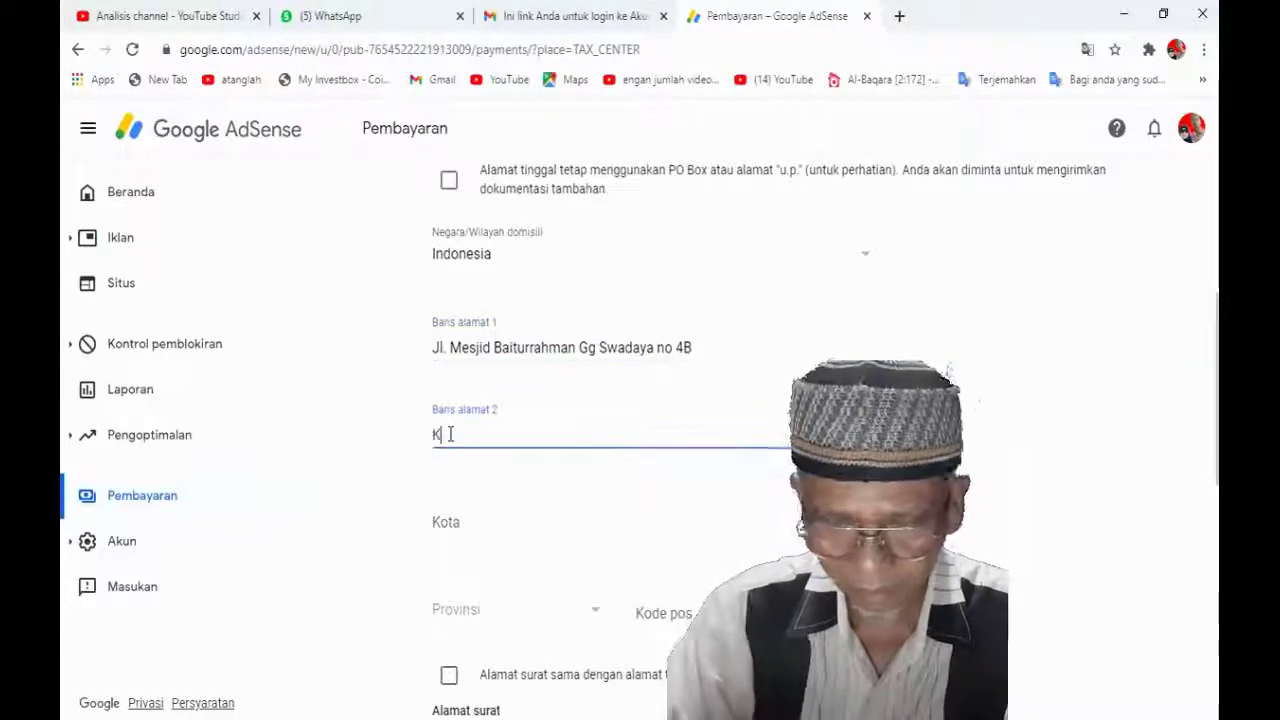
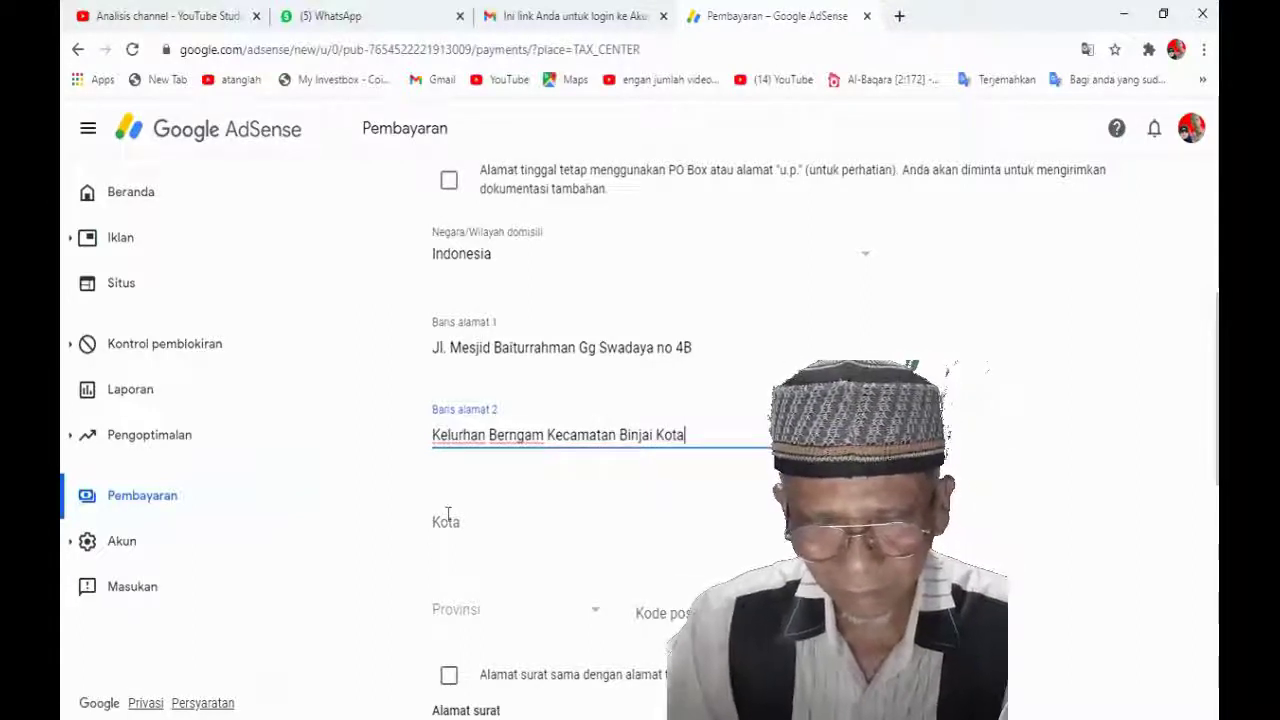
left_click(467, 522)
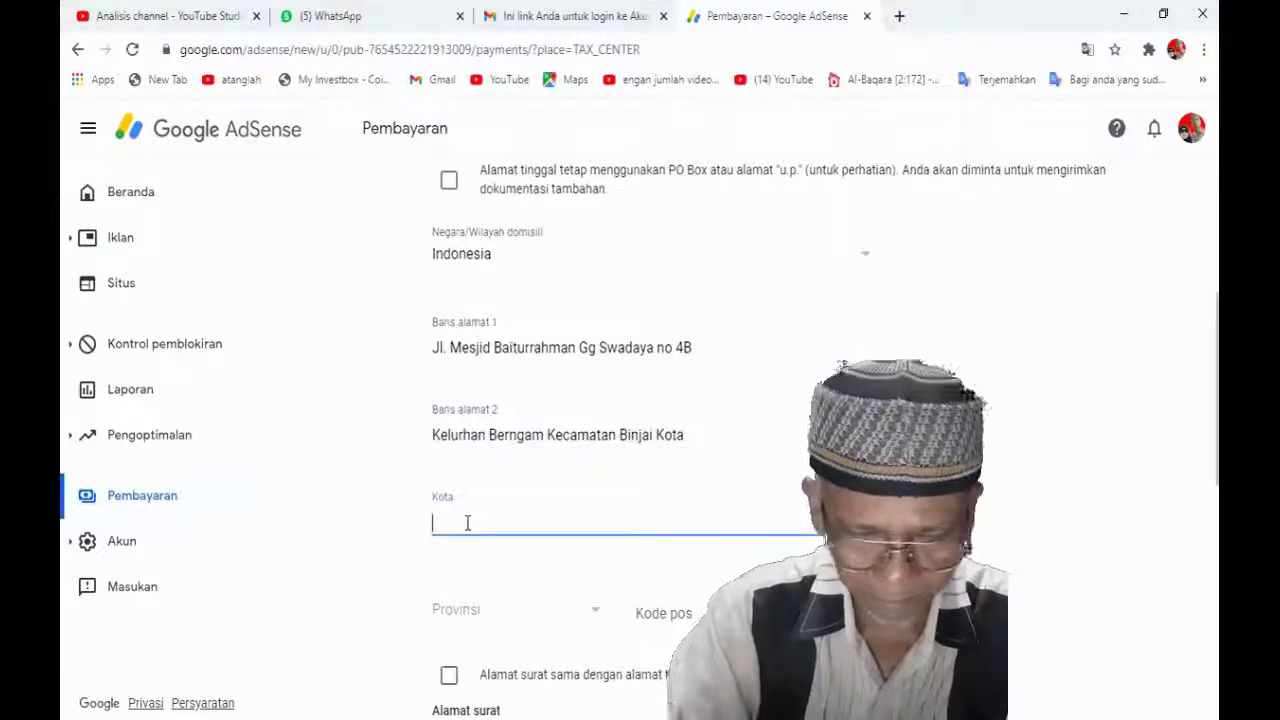
type("Binjai")
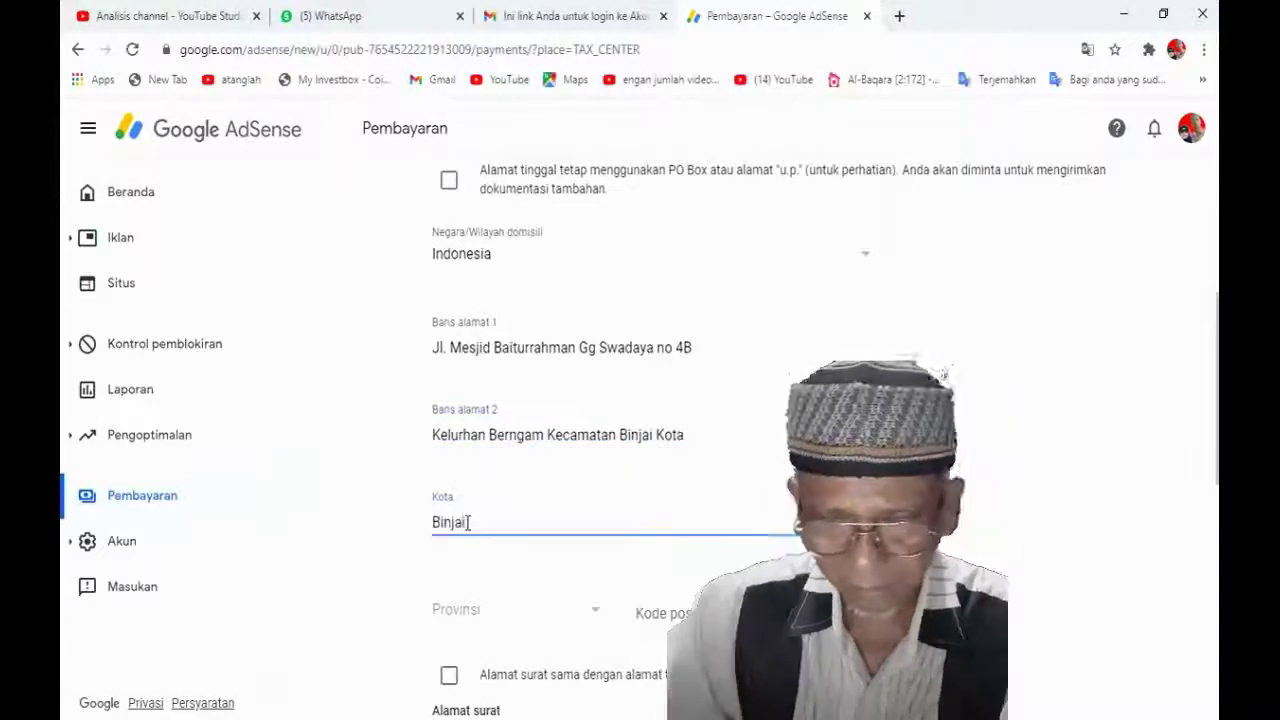
Pick the province, accept the suggested postal code, mark mailing address as same, and continue
left_click(596, 612)
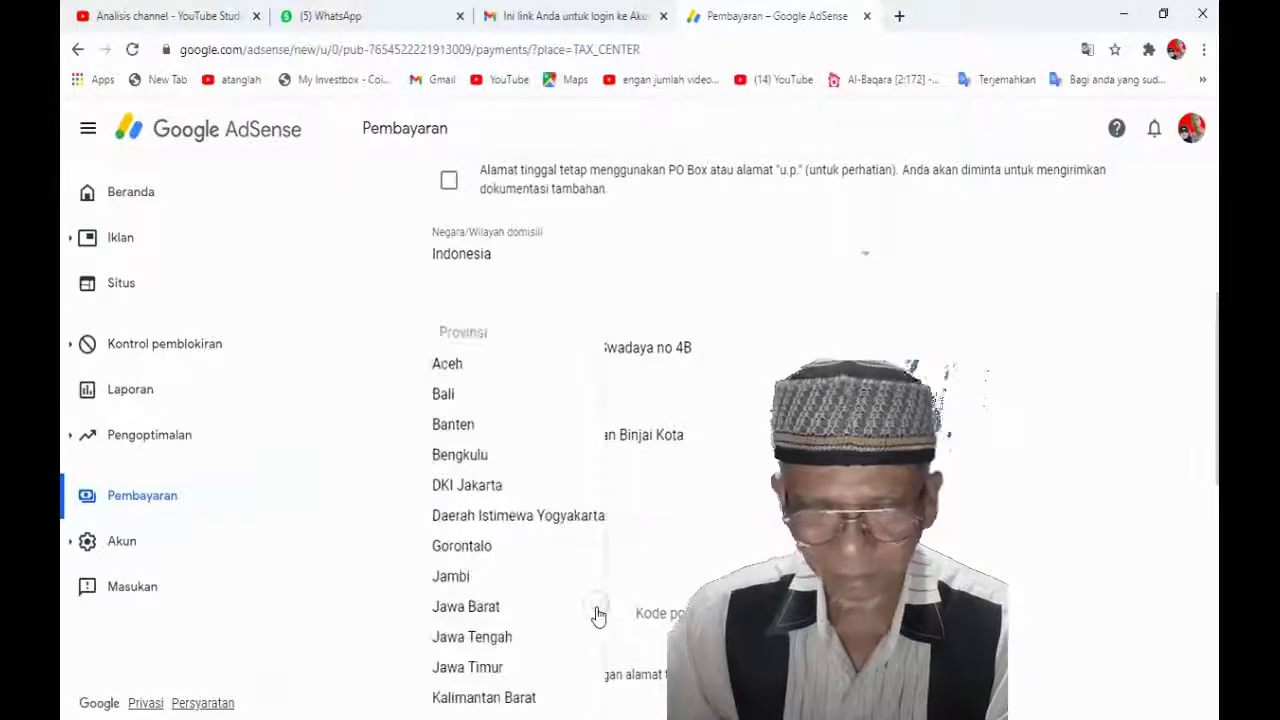
scroll(546, 551, "down", 7)
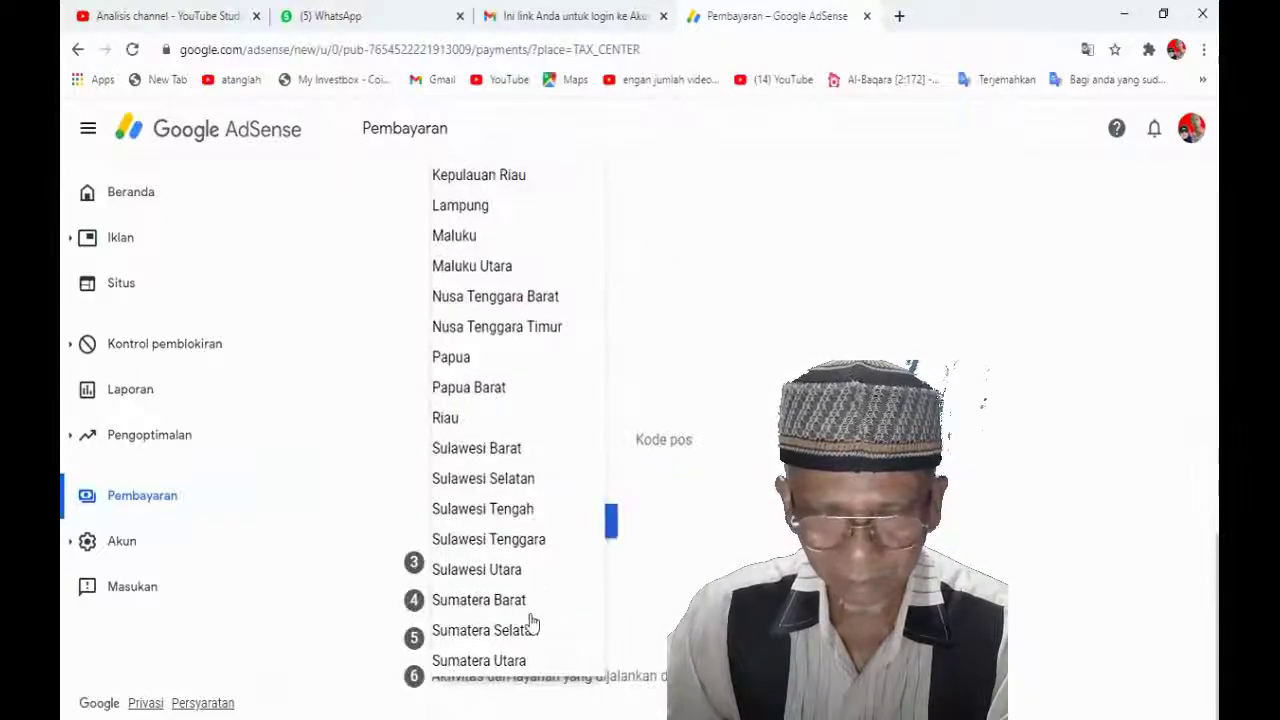
left_click(513, 663)
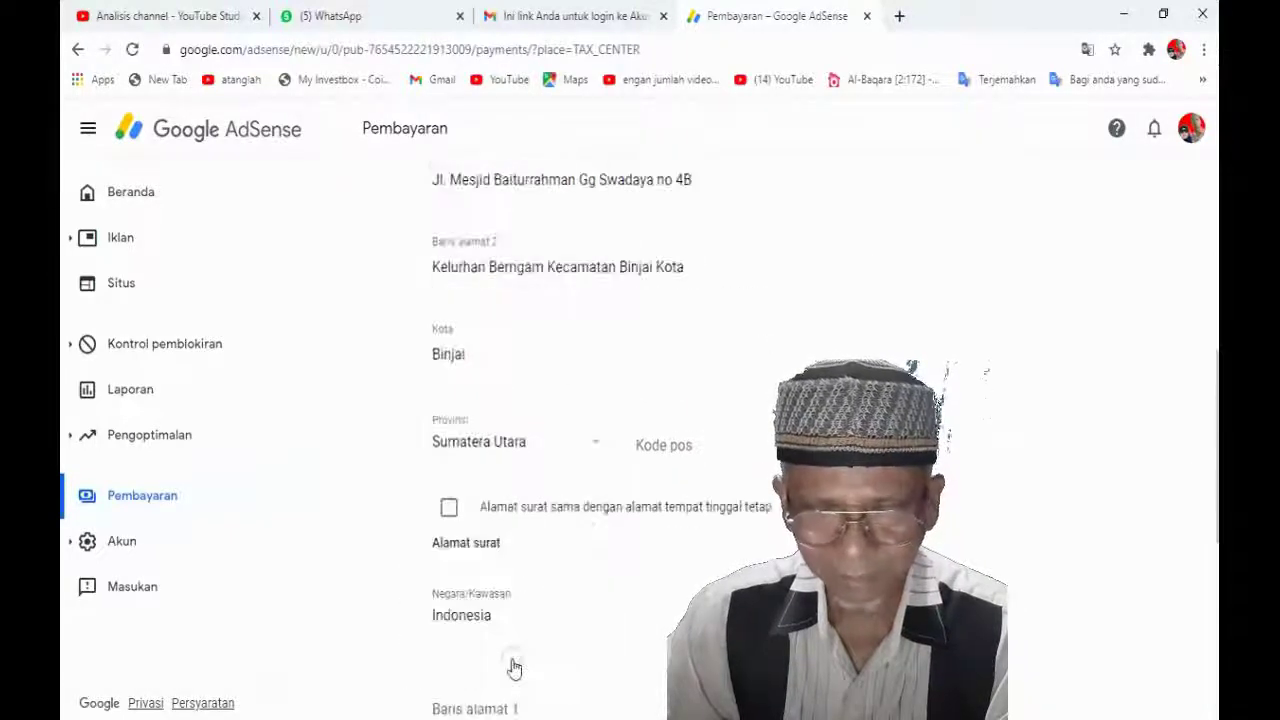
left_click(705, 445)
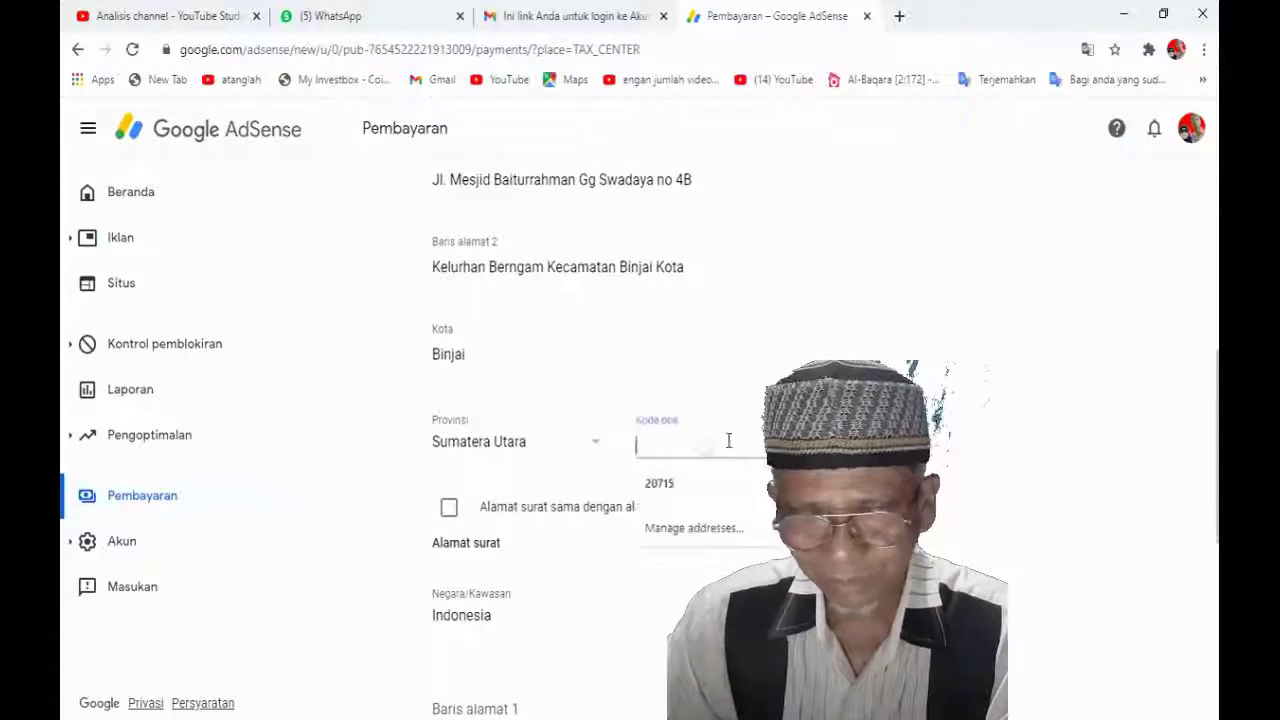
left_click(660, 484)
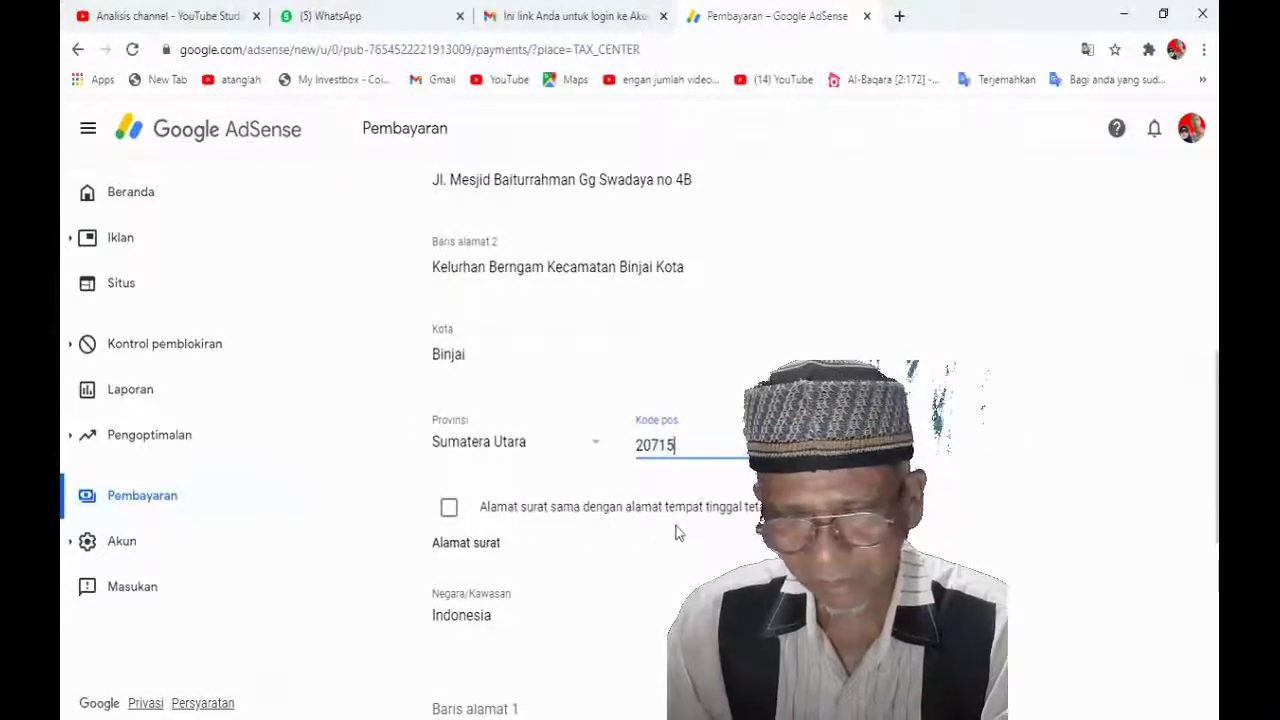
left_click(449, 512)
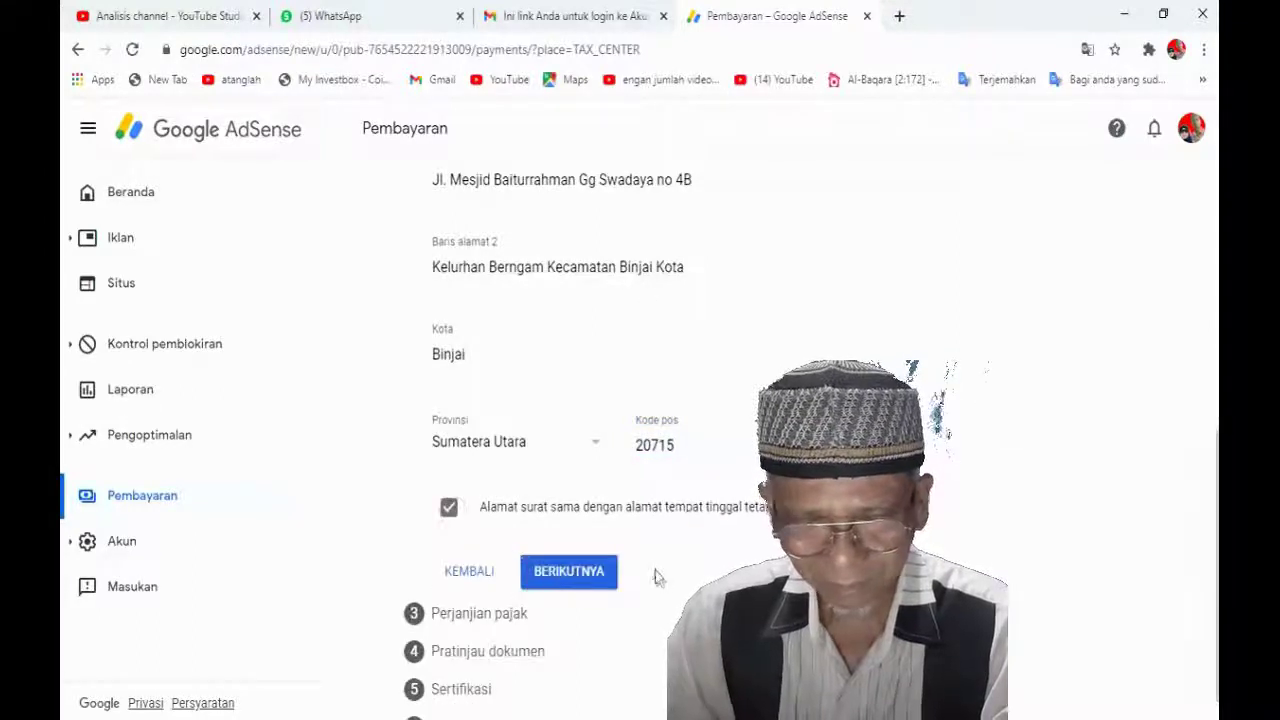
scroll(655, 565, "down", 1)
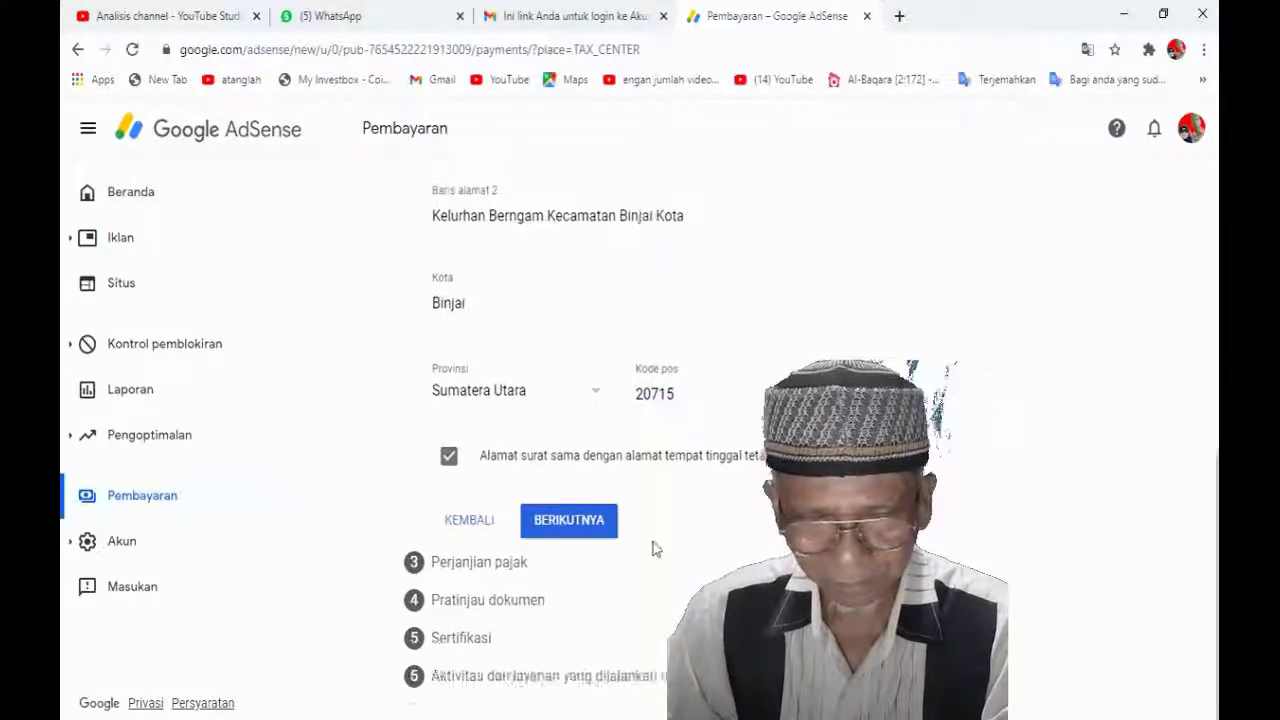
left_click(568, 528)
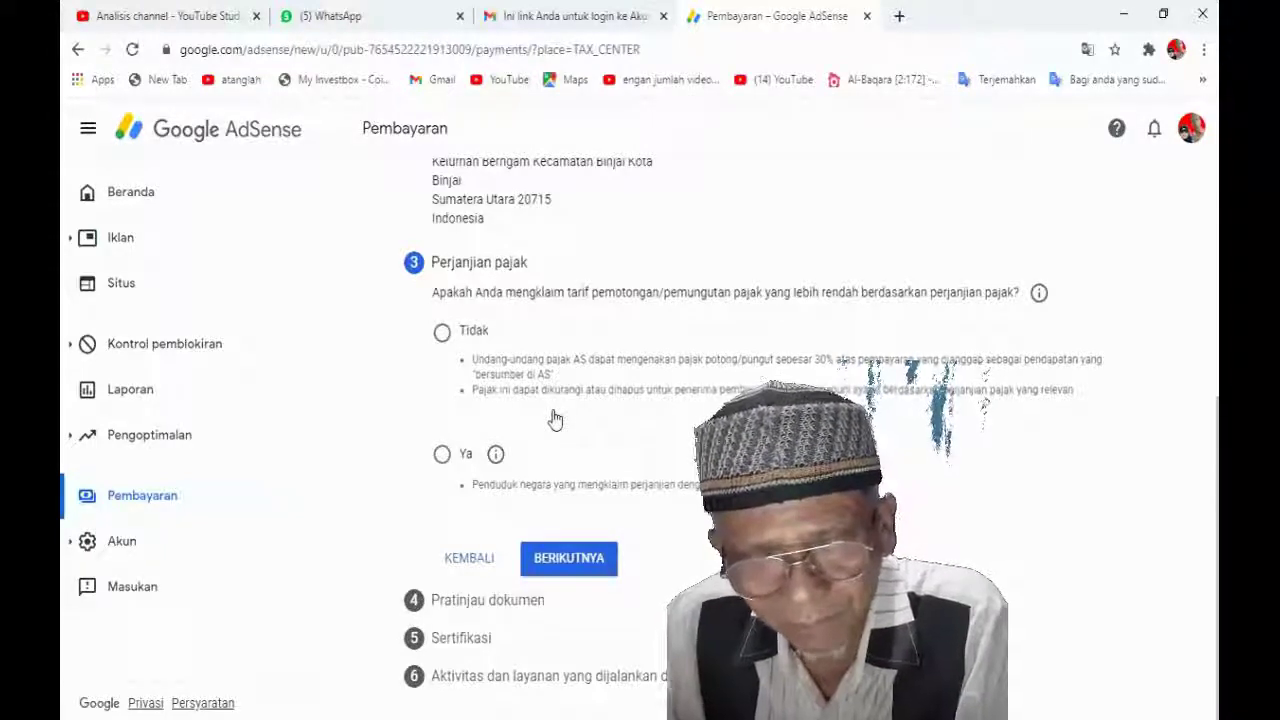
Answer Tidak to claiming a tax treaty rate and proceed to the W-8BEN document preview
left_click(442, 335)
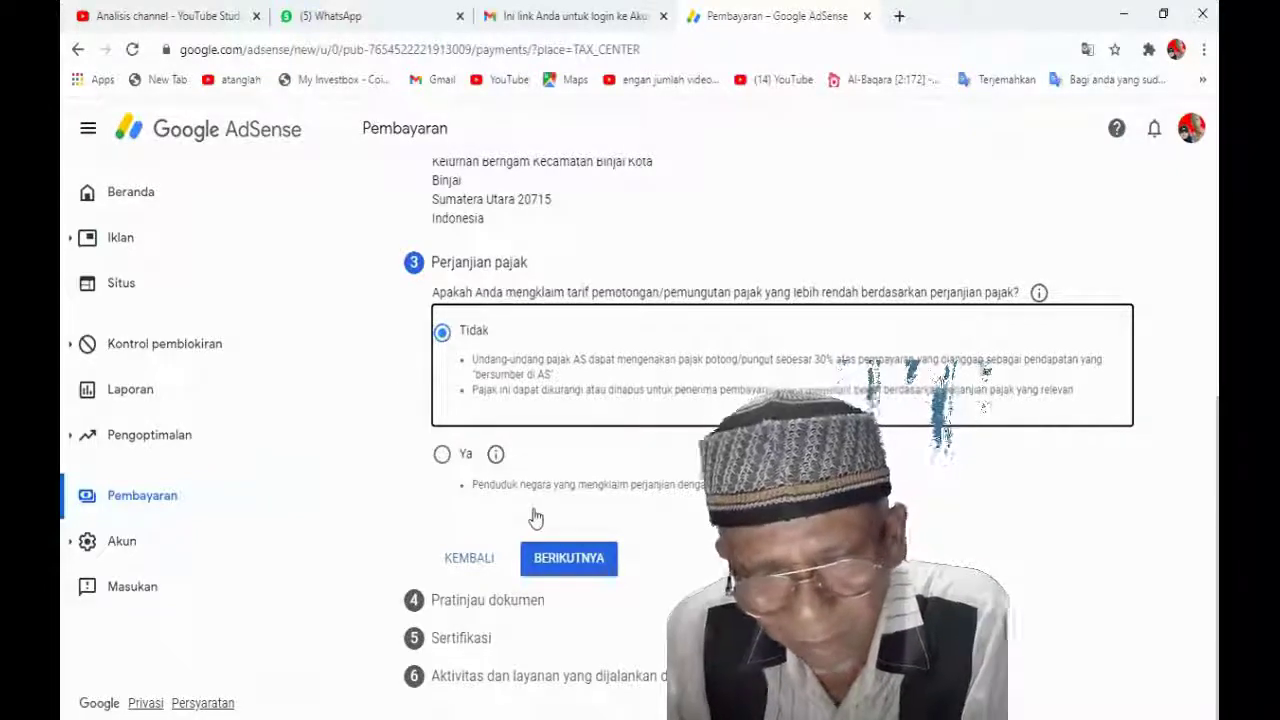
left_click(569, 559)
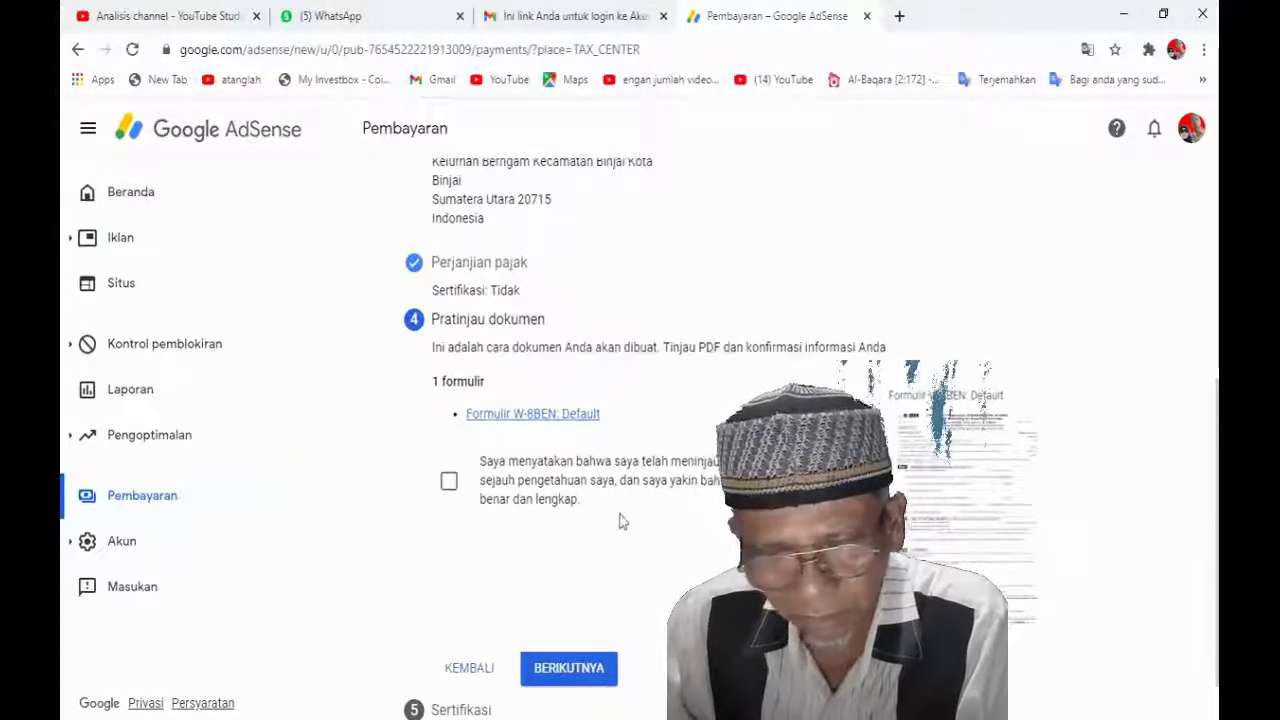
Tick the review declaration to confirm the W-8BEN document preview
scroll(625, 514, "down", 1)
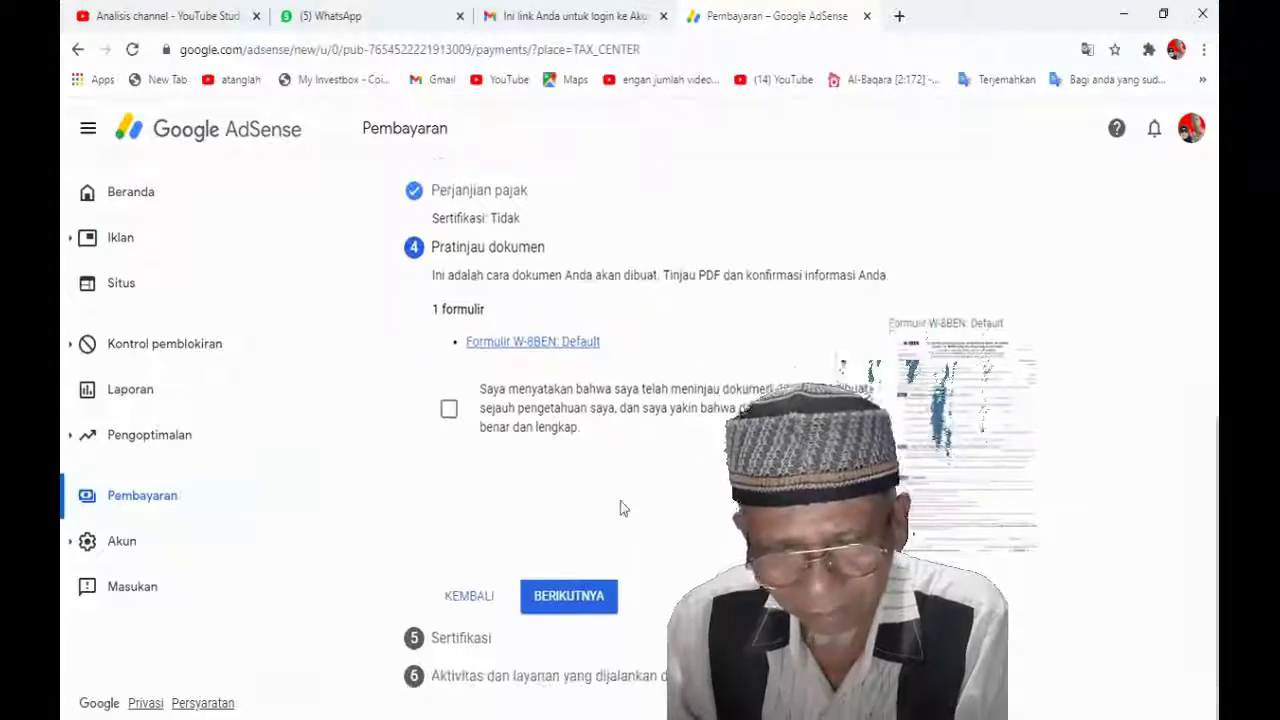
left_click(449, 409)
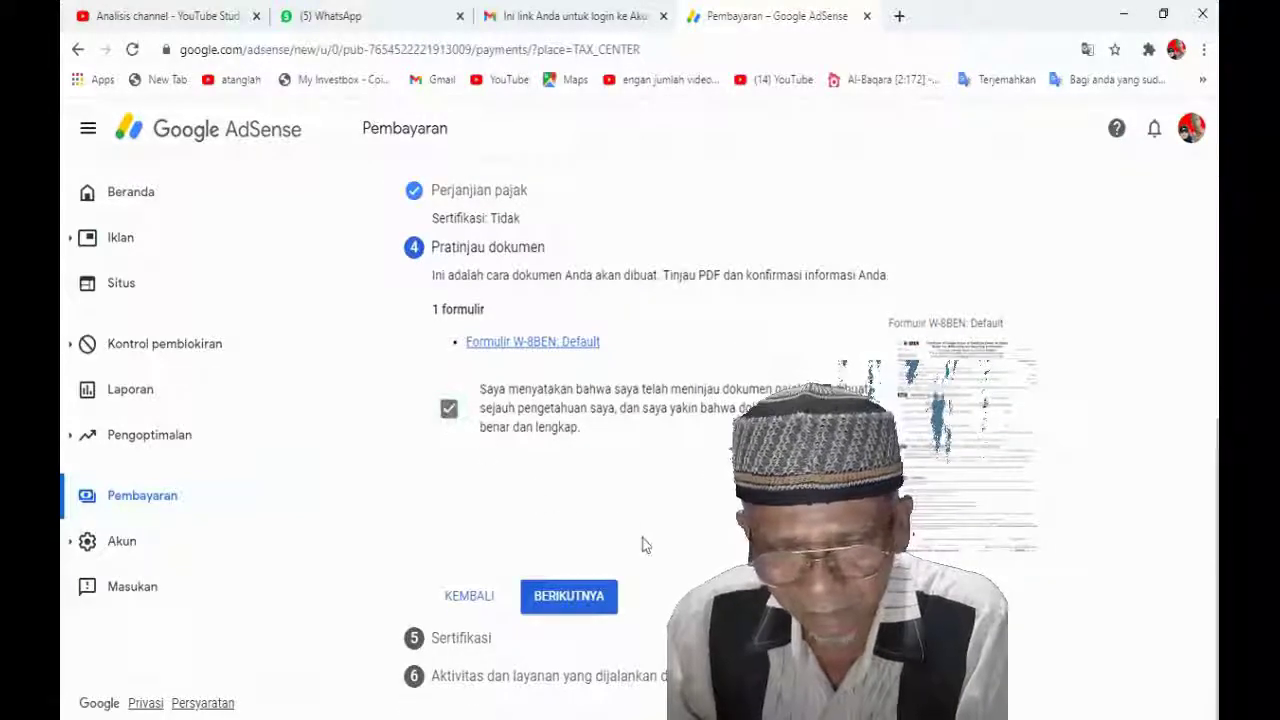
left_click(565, 600)
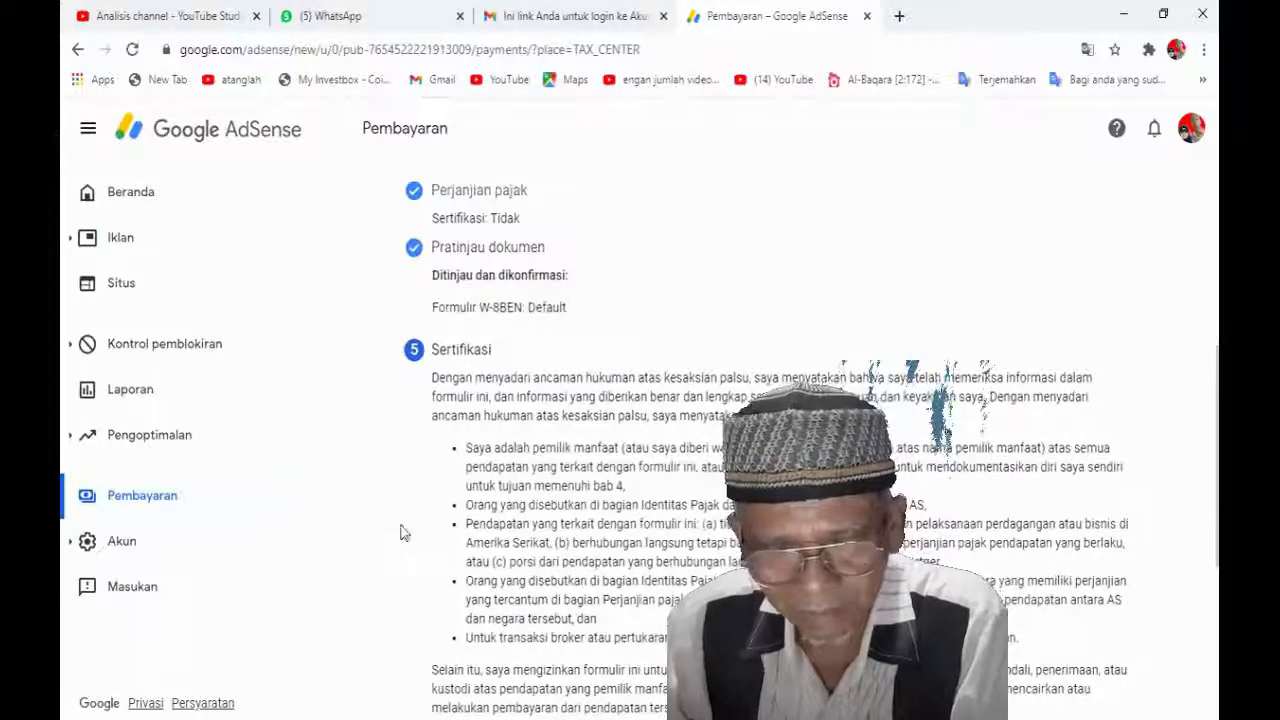
Choose 'Ya, saya adalah orang yang tercantum' and sign the certification with the full legal name
scroll(400, 533, "down", 3)
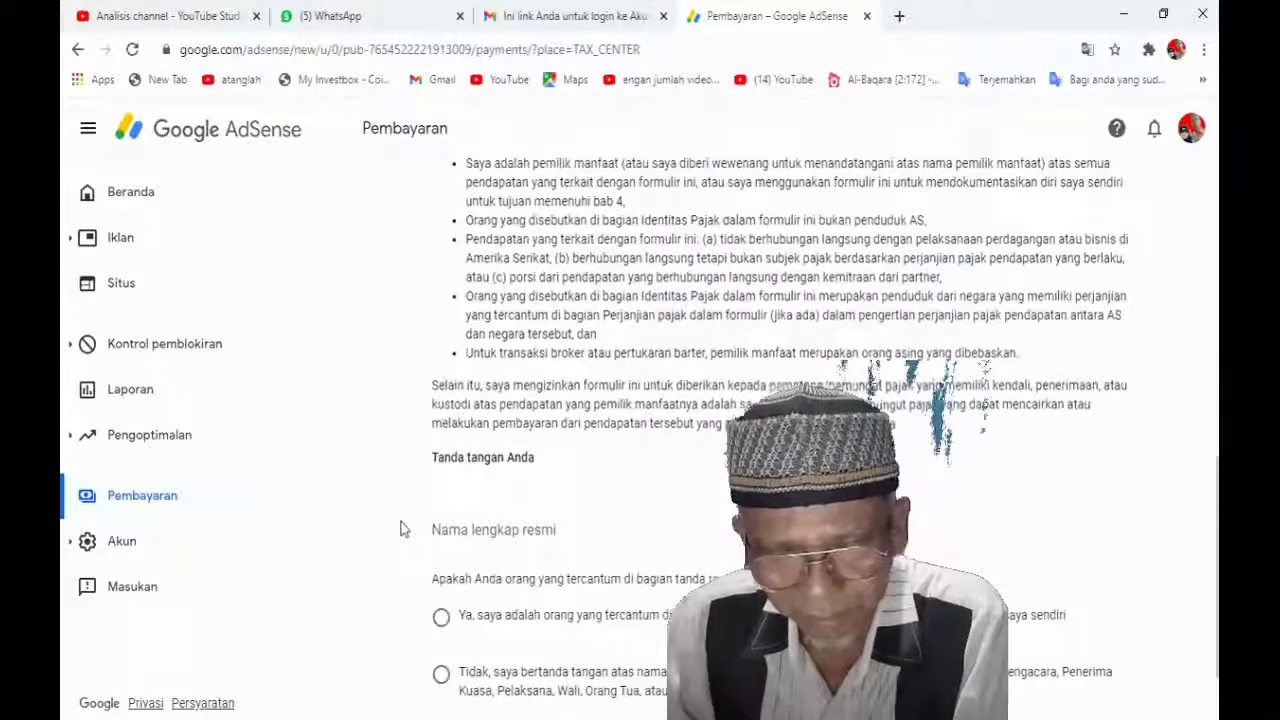
scroll(400, 529, "down", 1)
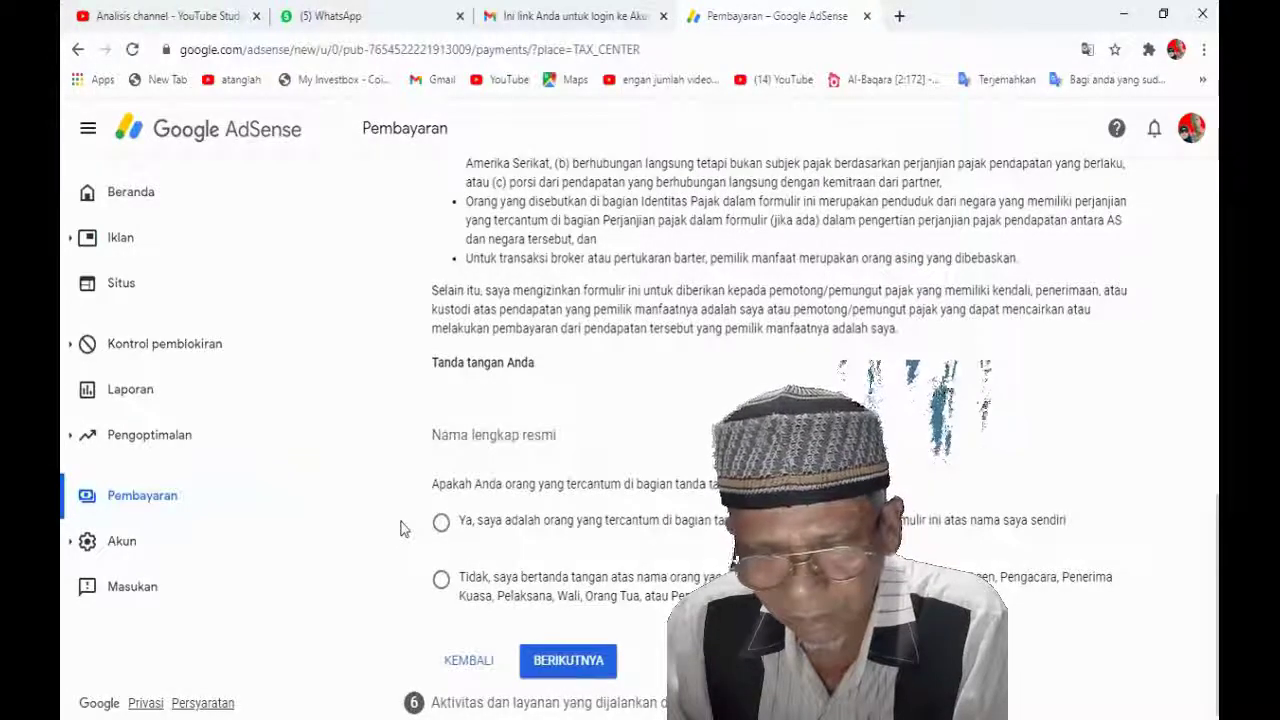
scroll(400, 529, "down", 1)
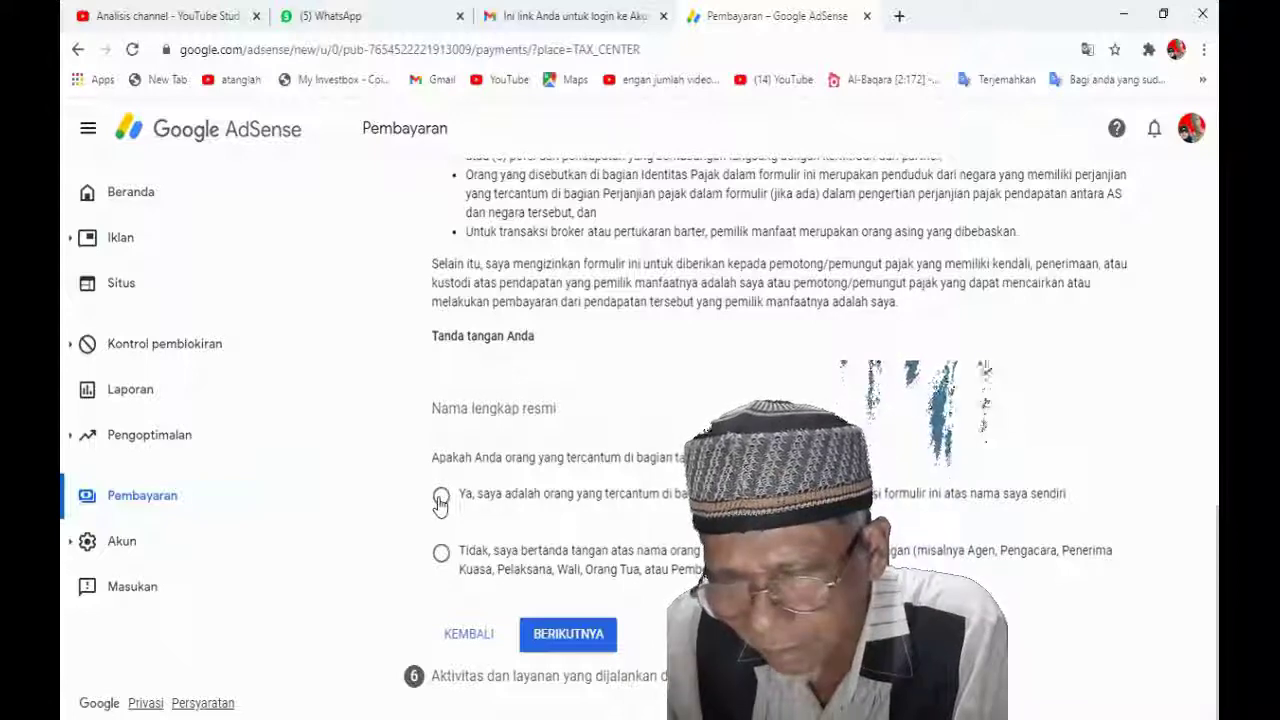
left_click(441, 498)
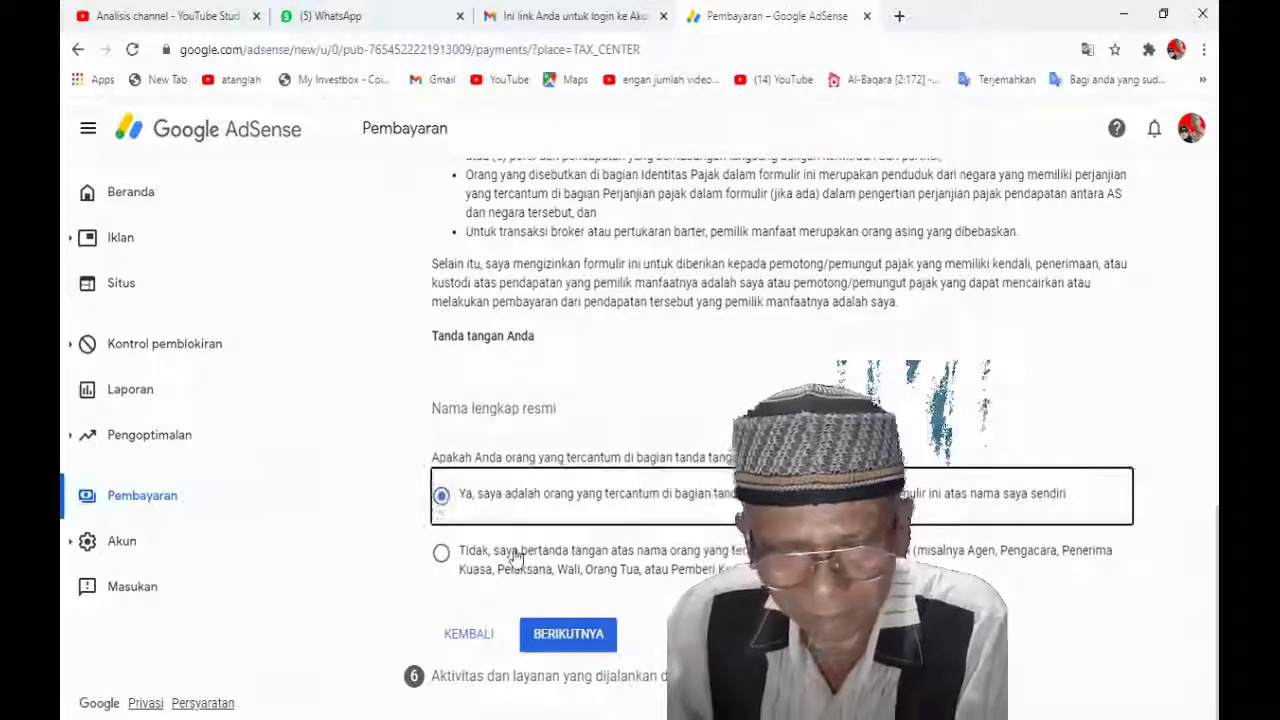
left_click(578, 640)
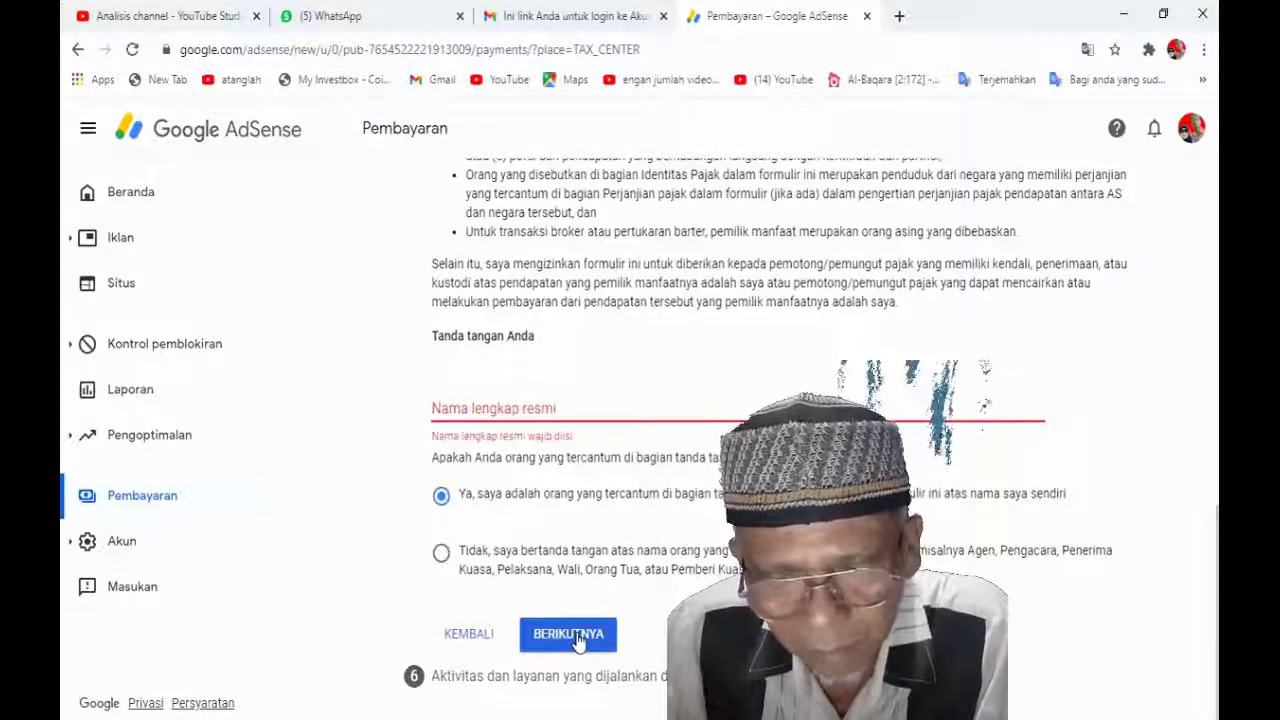
left_click(484, 405)
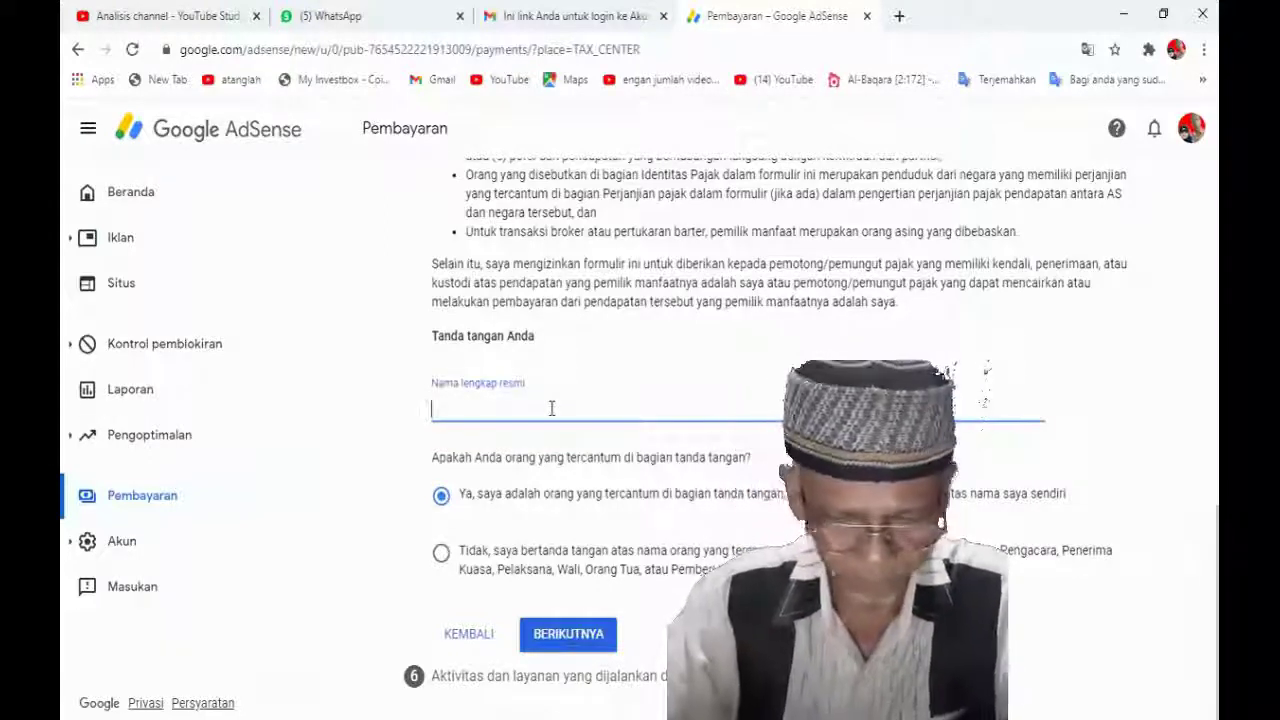
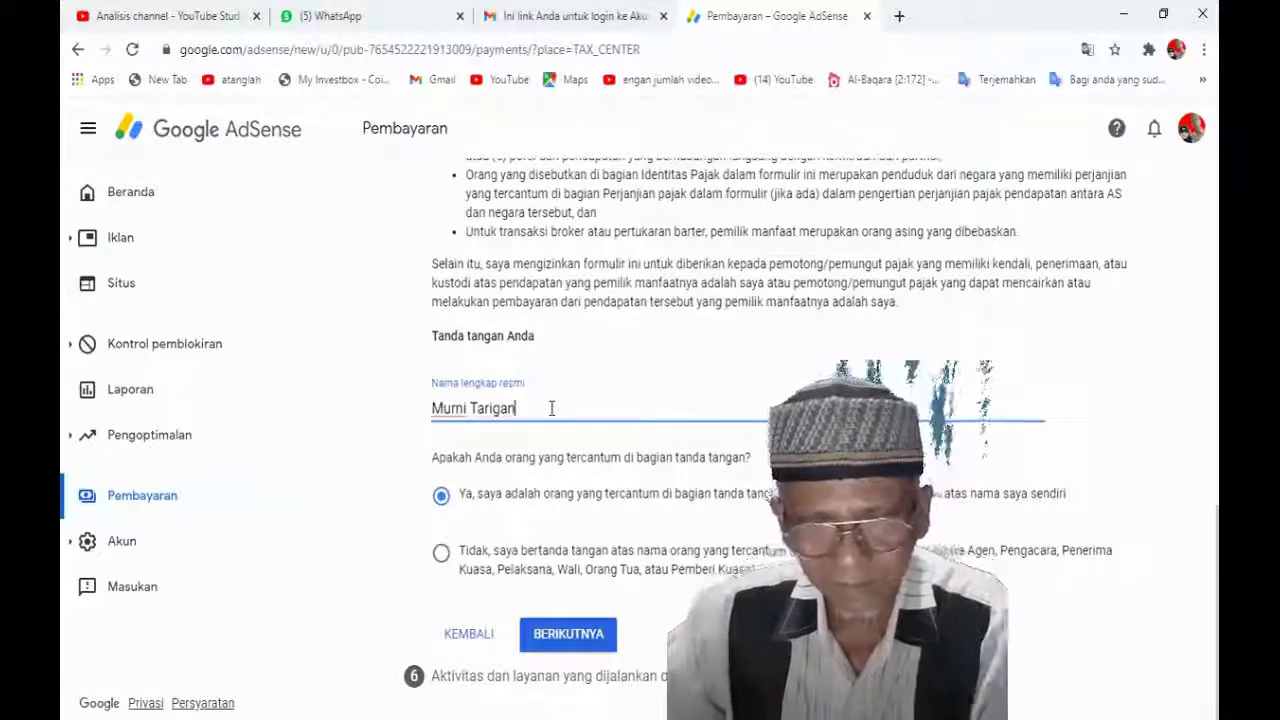
left_click(573, 645)
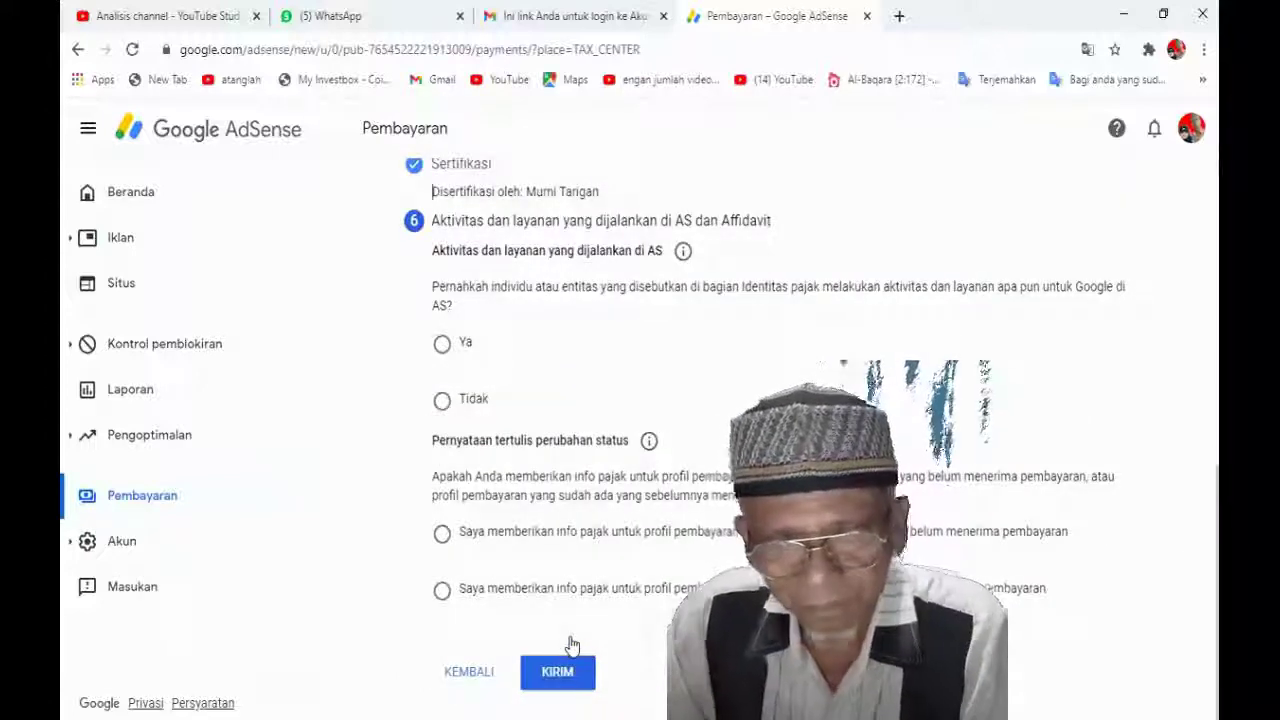
Answer Ya for US activities and pick the first Pernyataan tertulis perubahan status option
left_click(760, 350)
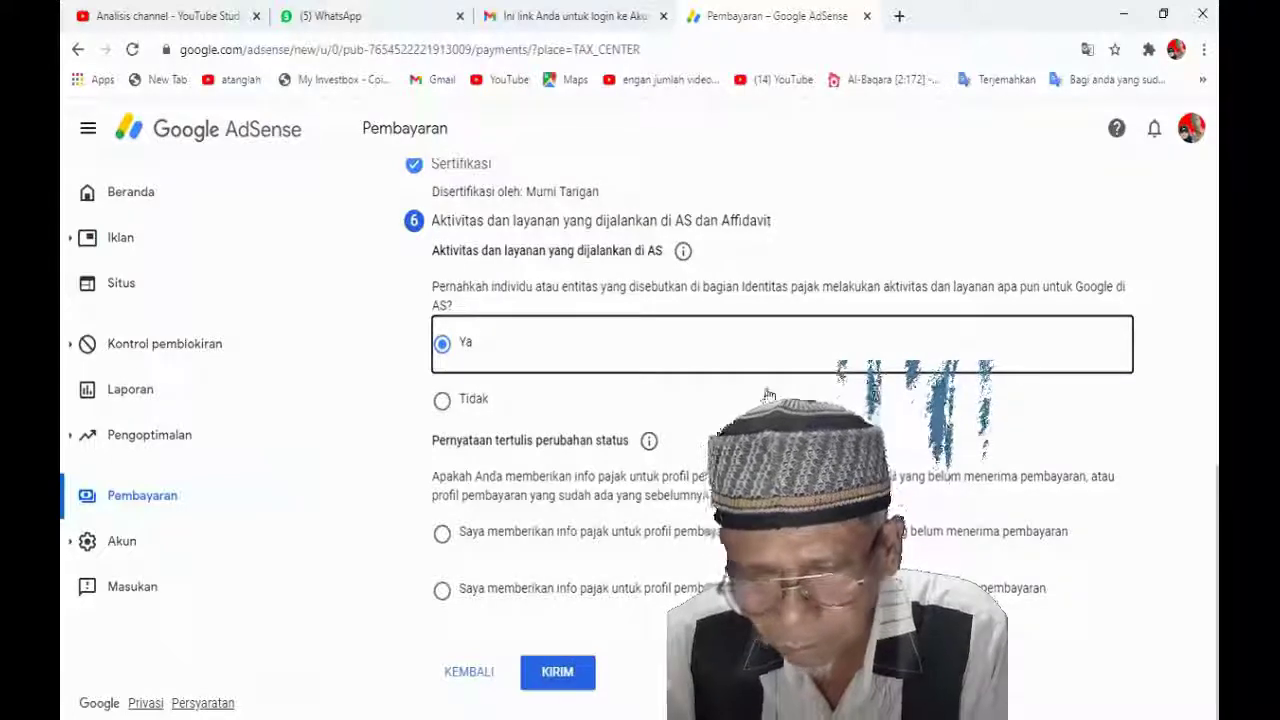
left_click(443, 537)
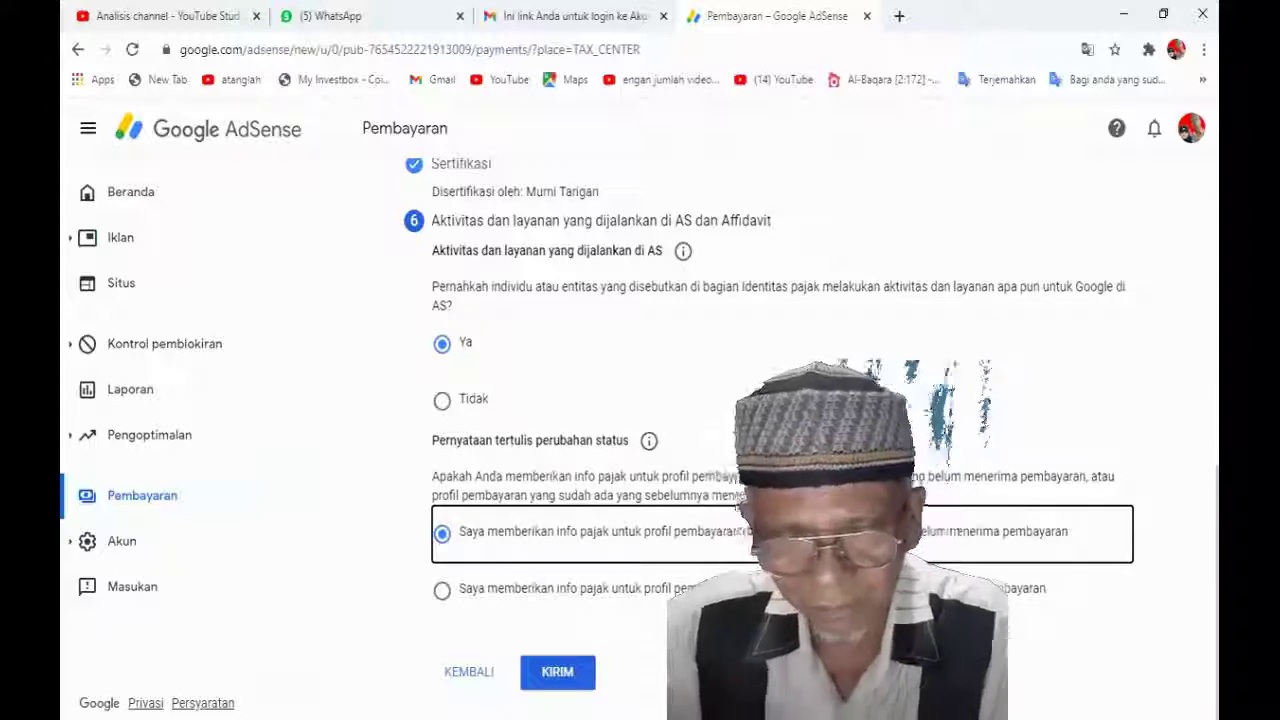
left_click(443, 402)
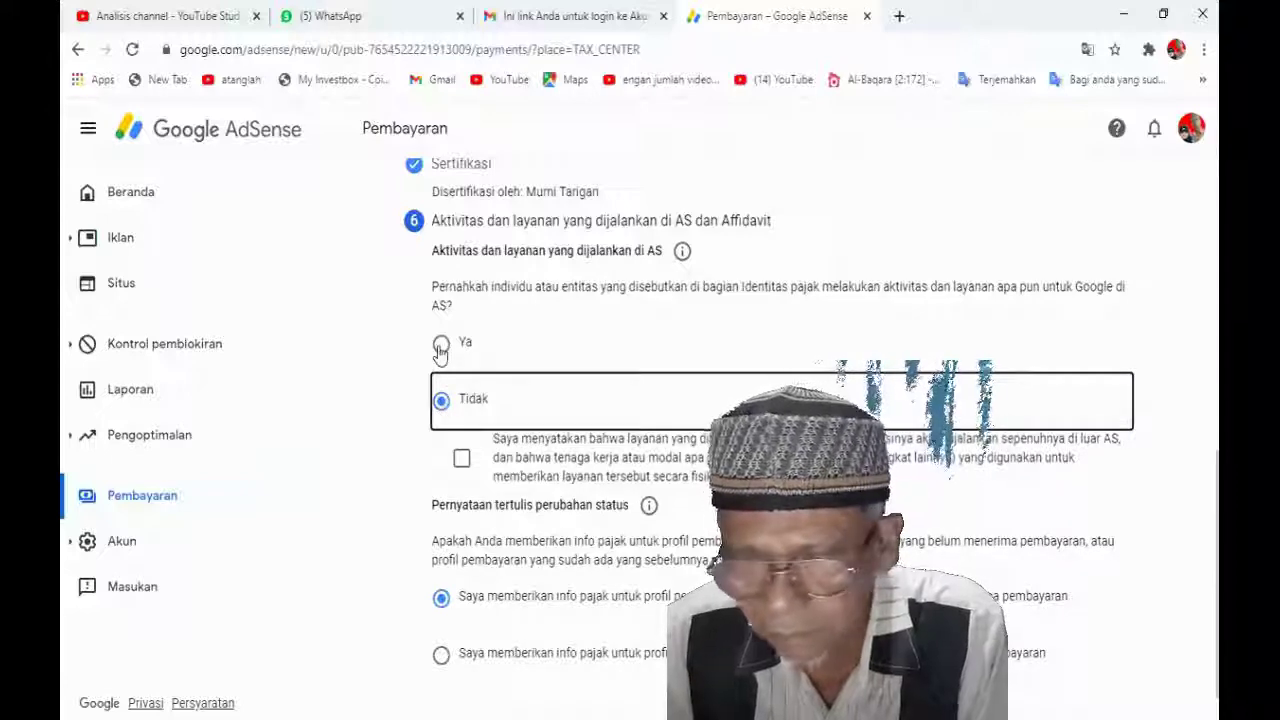
left_click(440, 345)
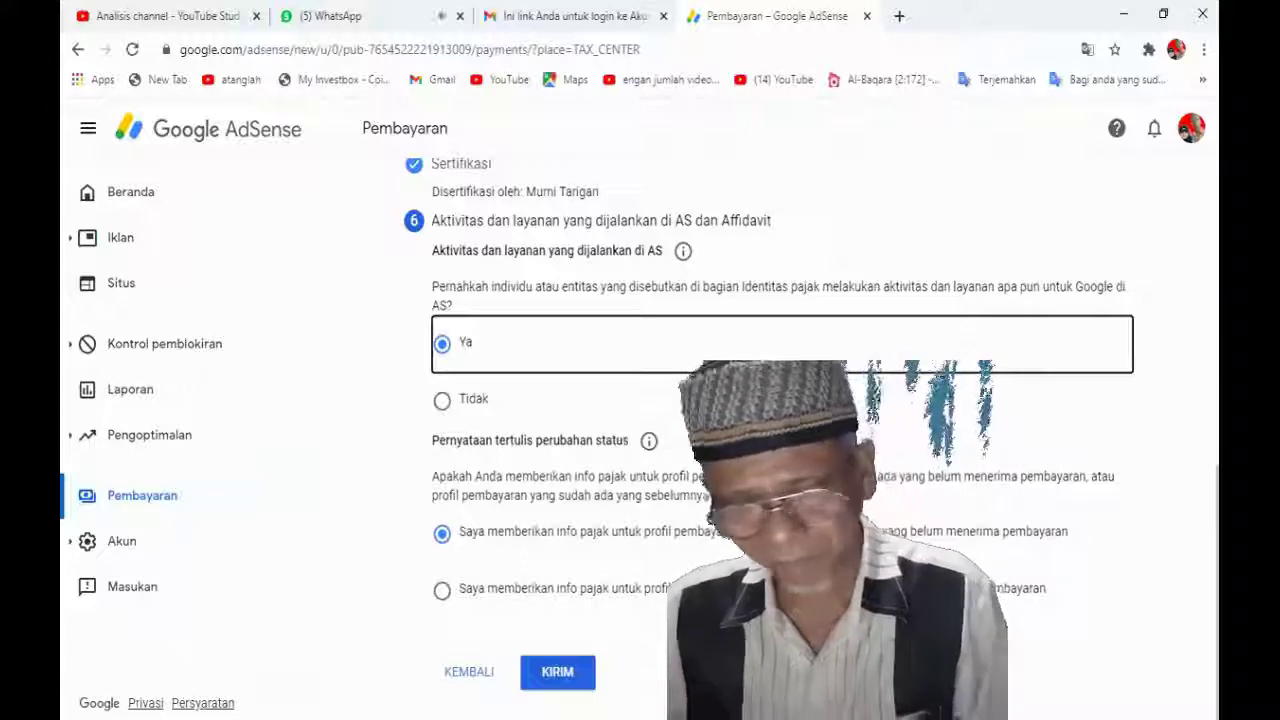
scroll(728, 540, "up", 2)
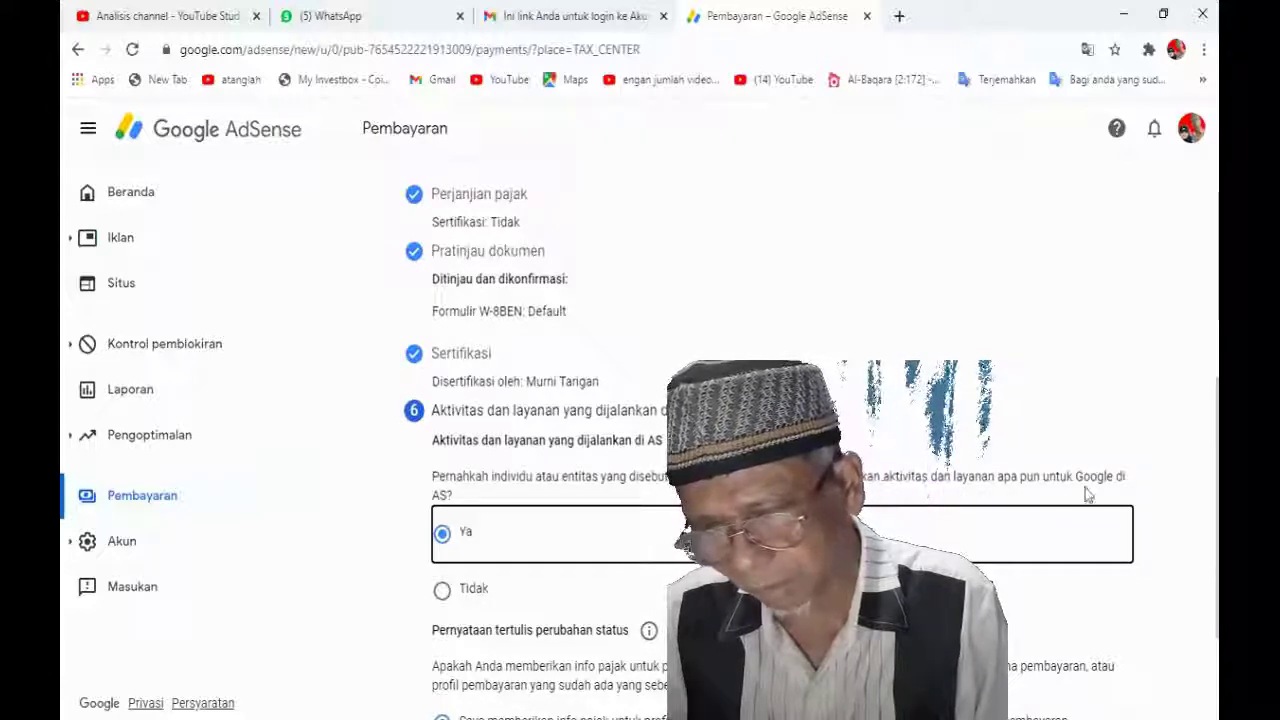
scroll(1075, 490, "down", 2)
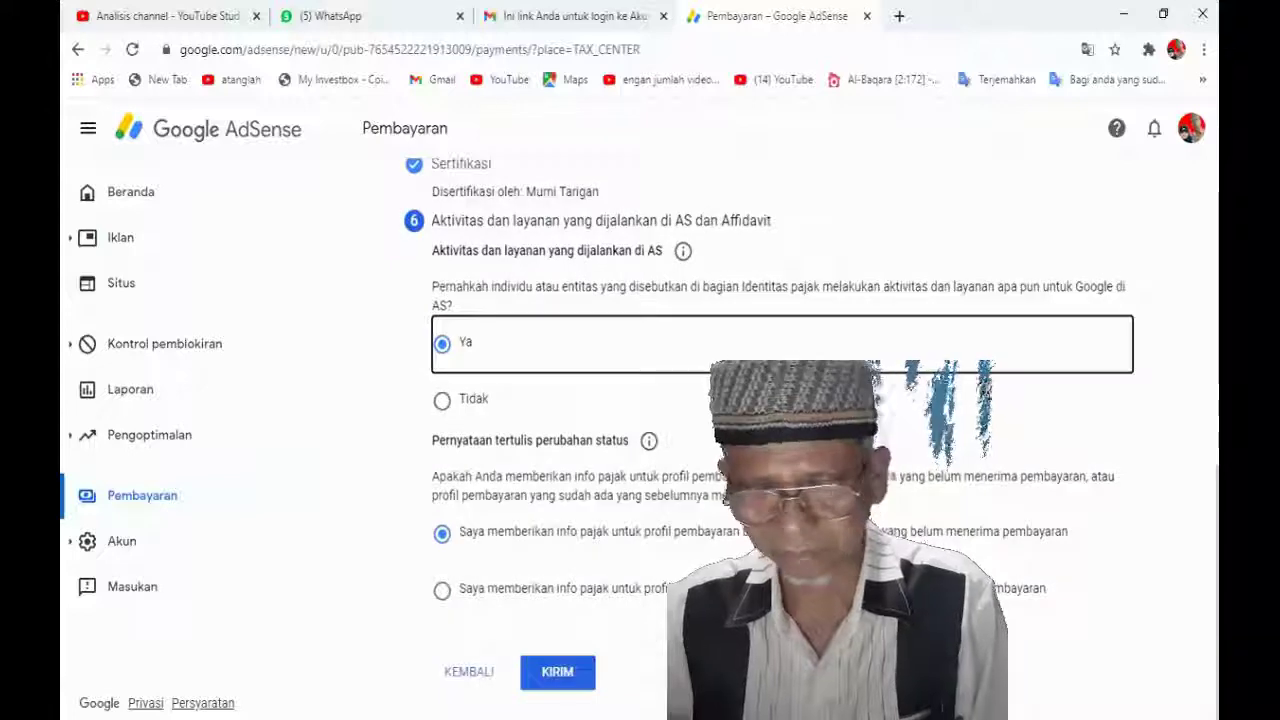
Submit the W-8BEN with KIRIM and check it is listed as Disetujui
left_click(563, 677)
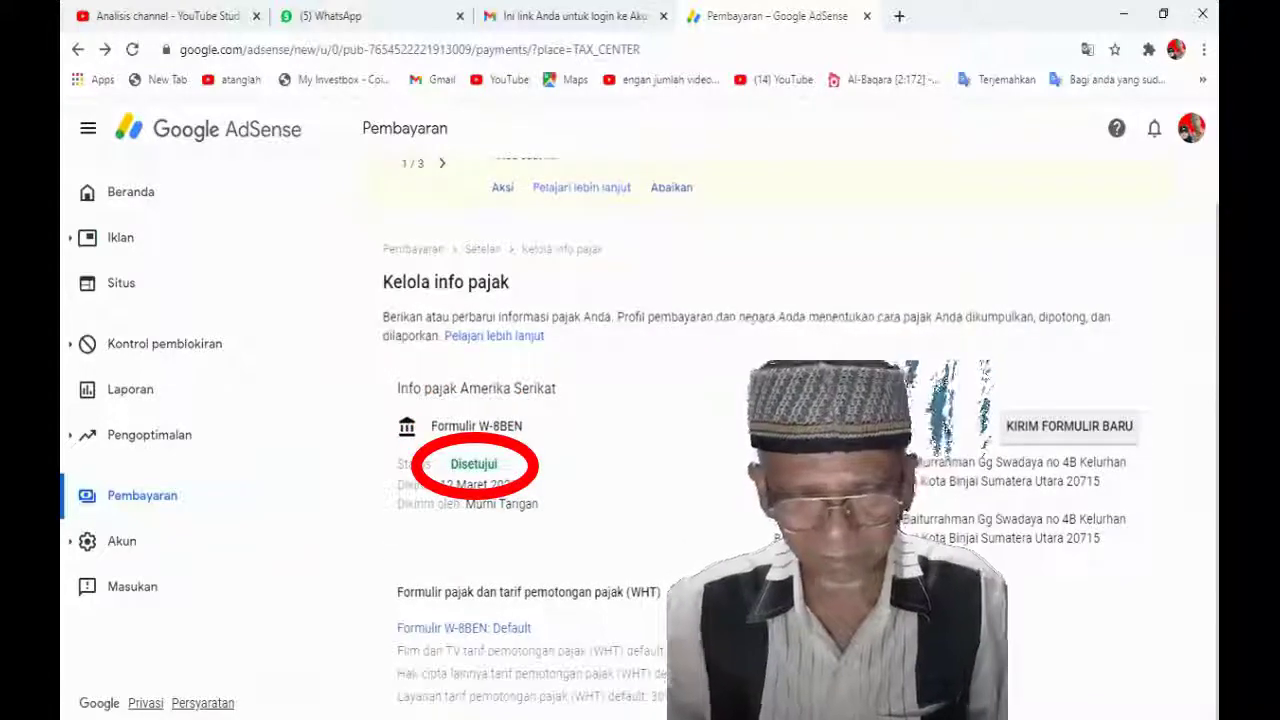
scroll(674, 473, "up", 1)
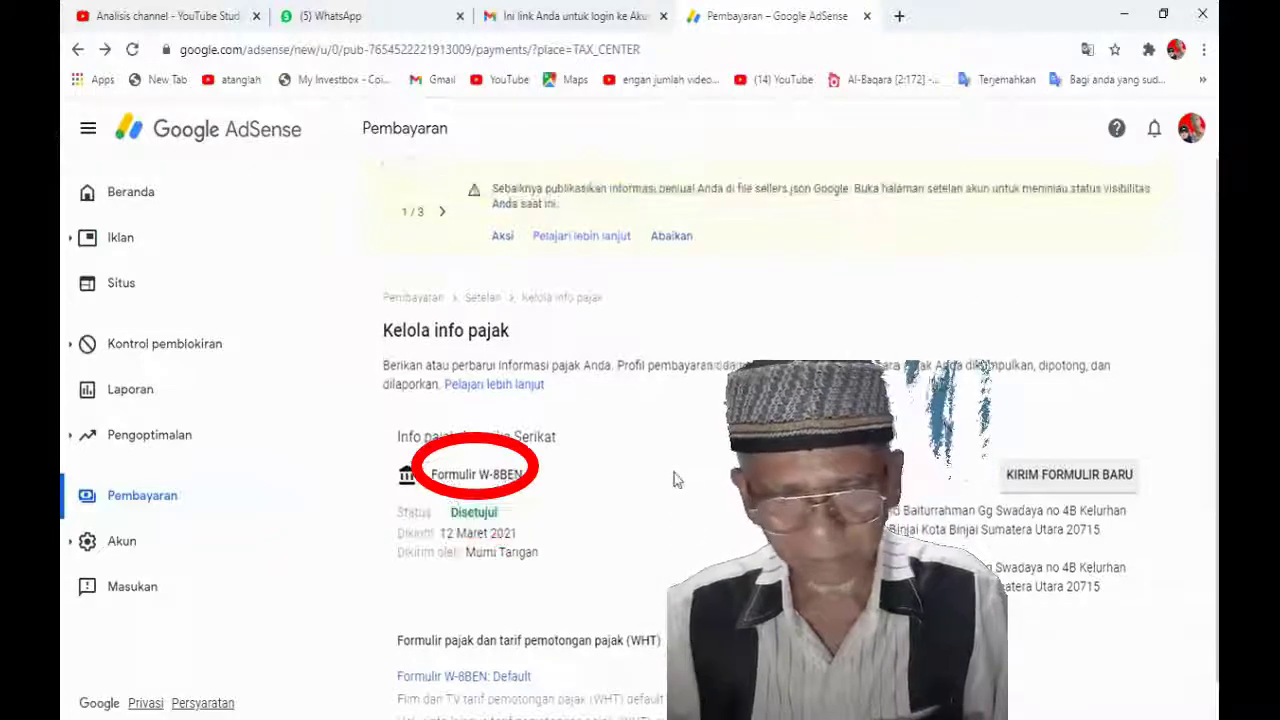